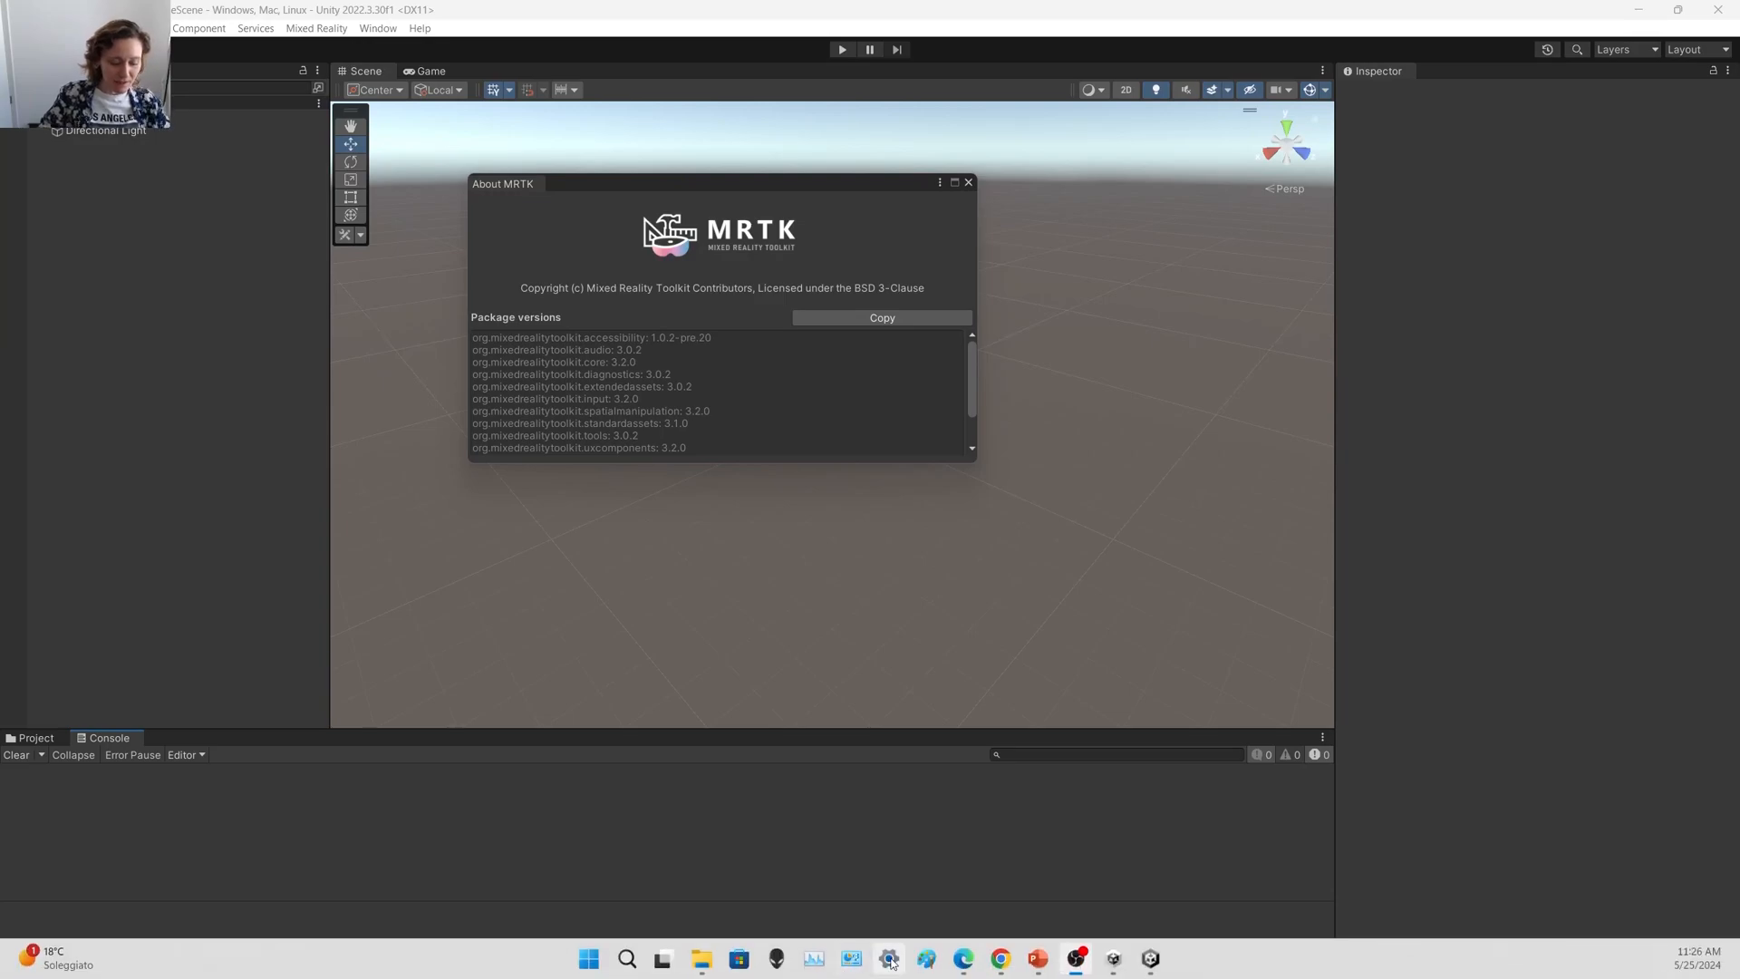
# - Switch to Unity Hub and review the project list and the installed editor versions with their build modules
pyautogui.click(1114, 958)
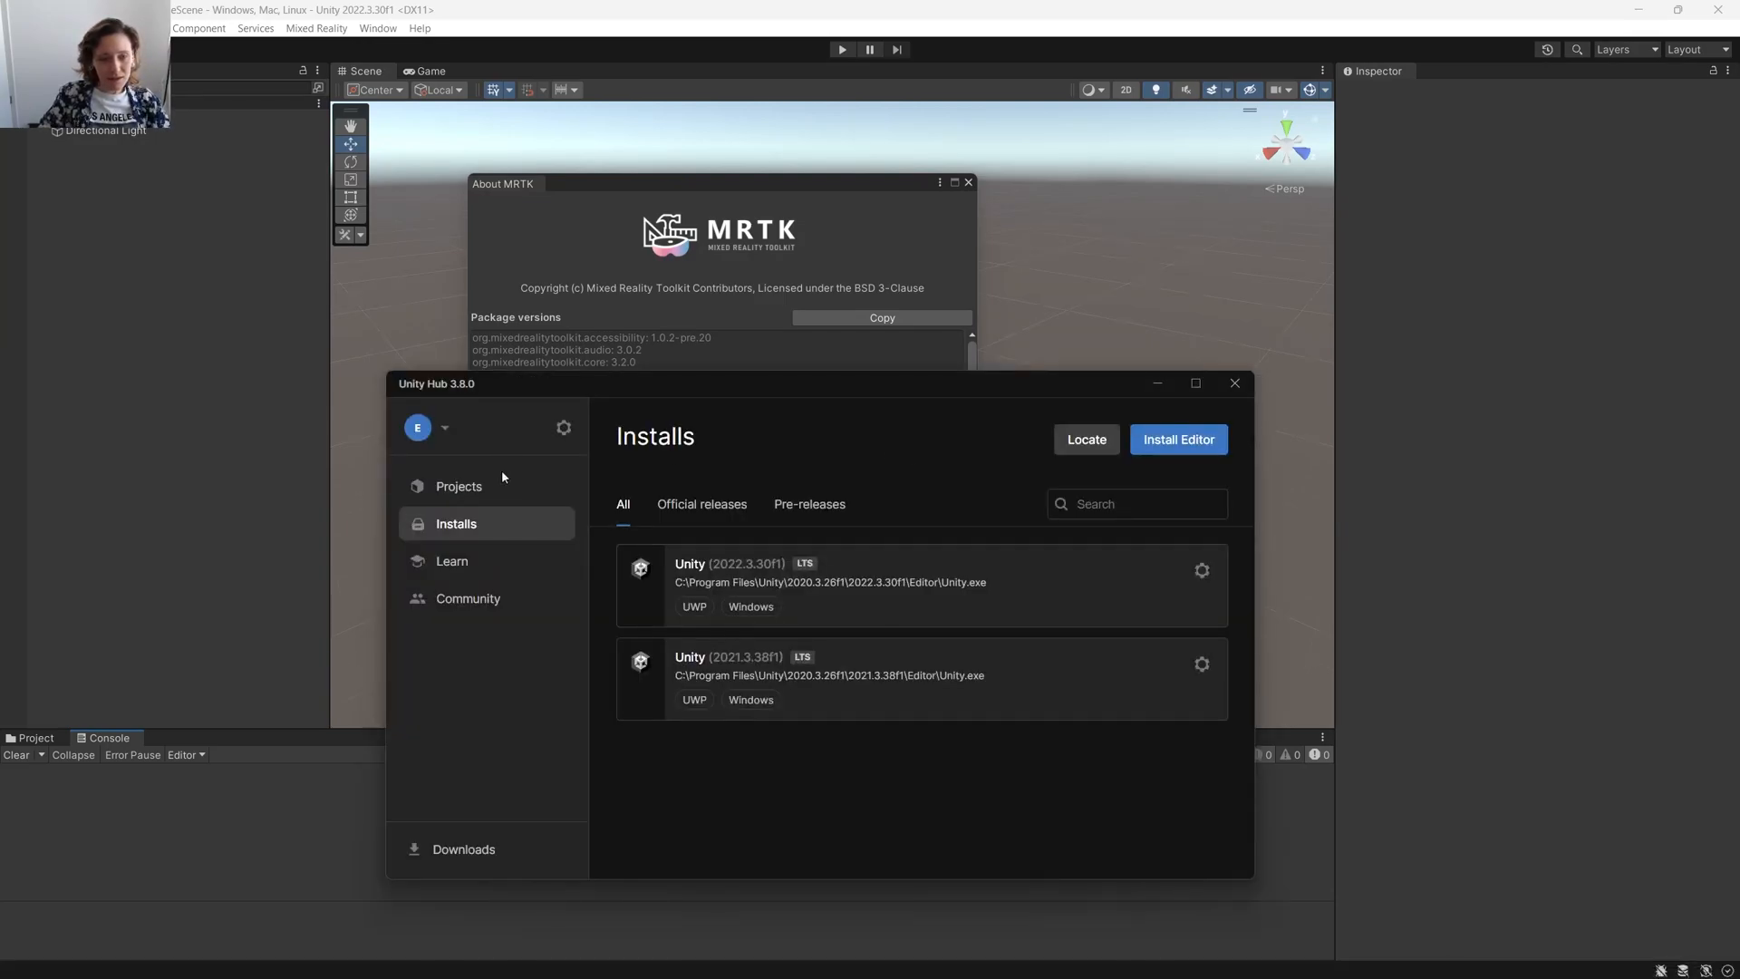
pyautogui.click(494, 487)
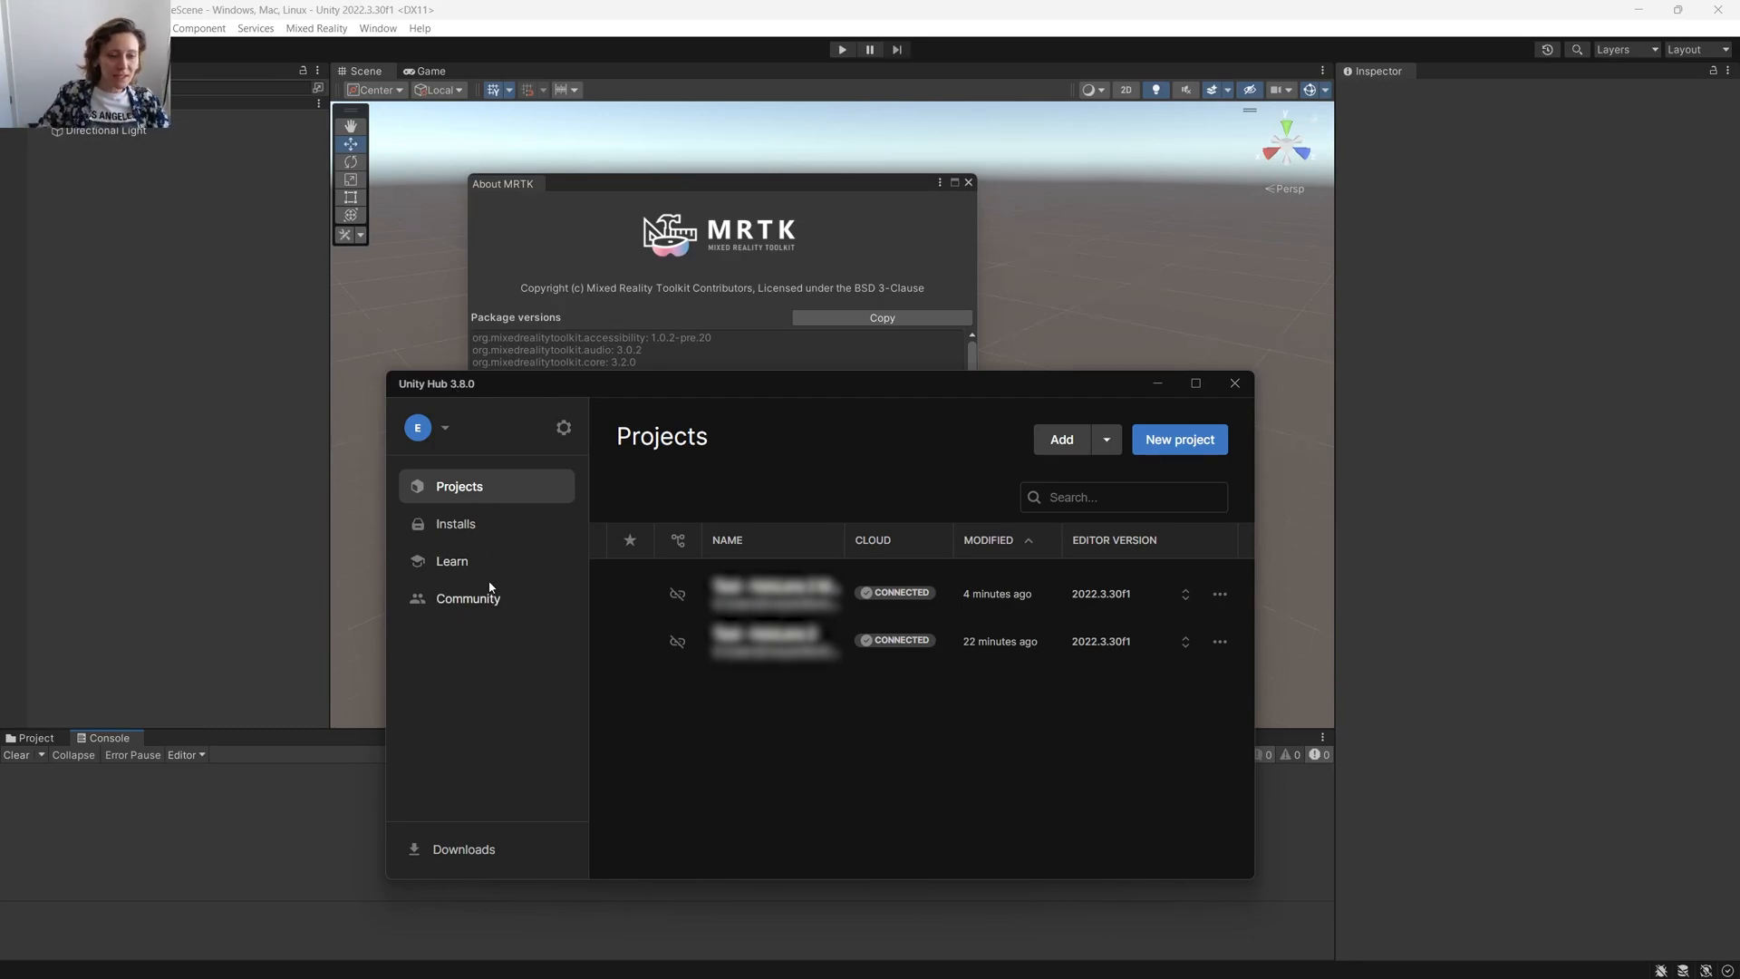
pyautogui.click(497, 533)
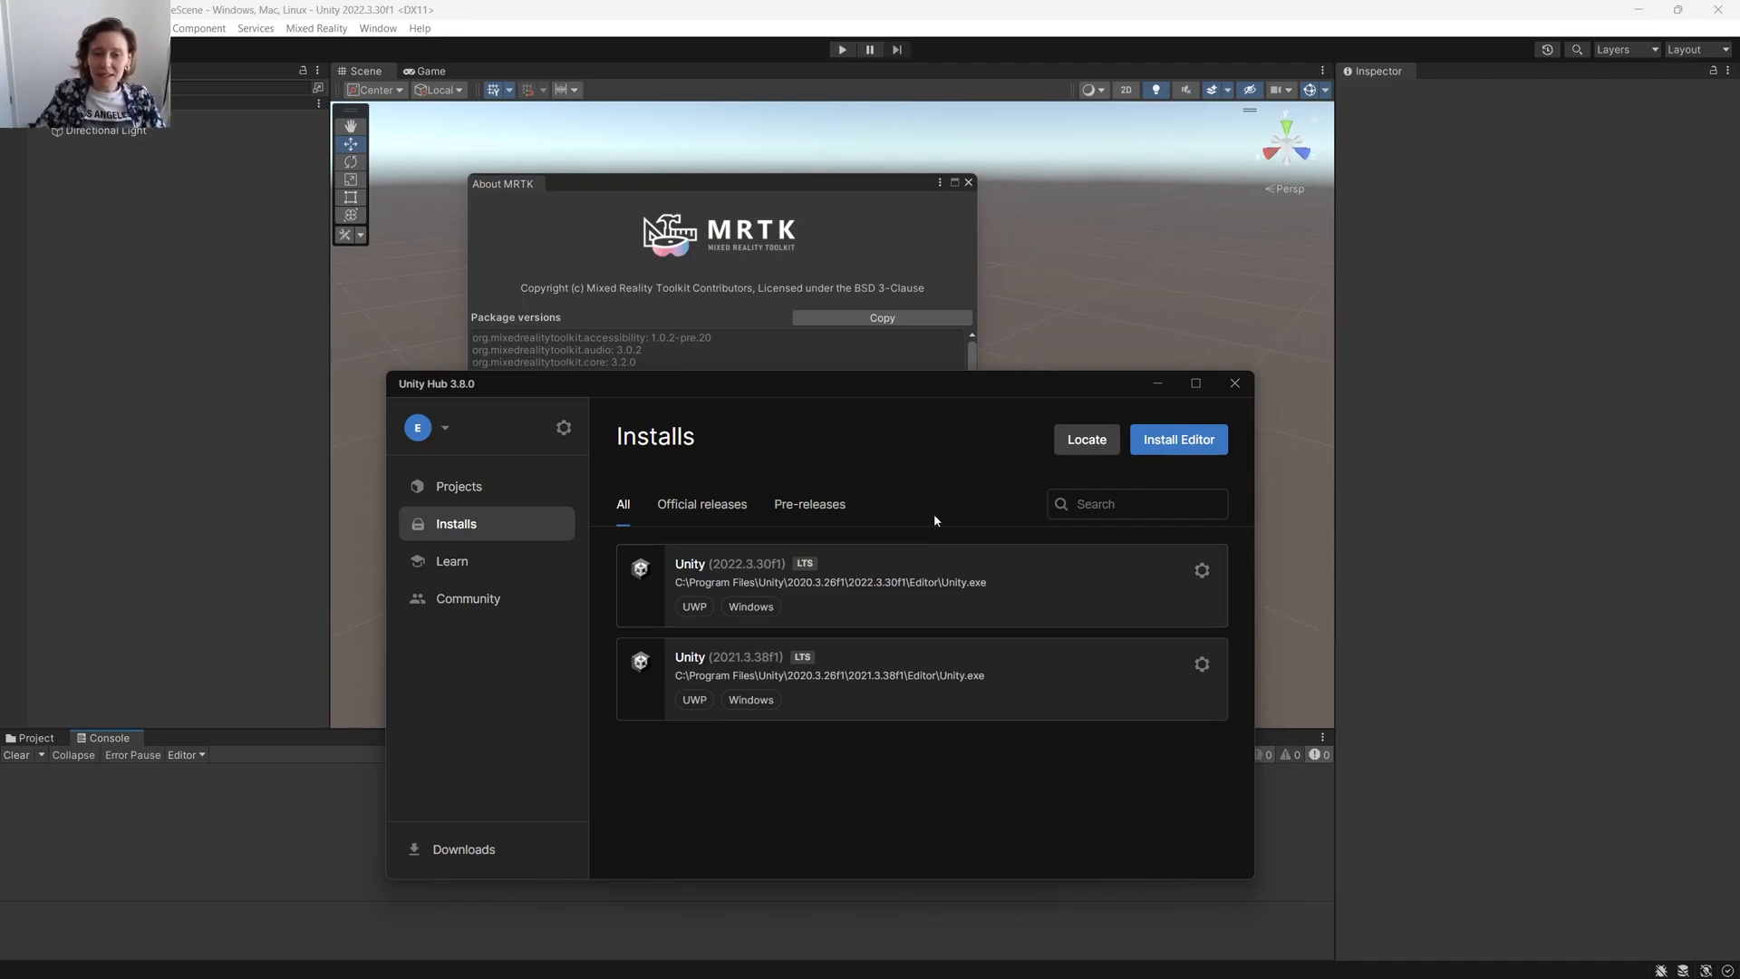
pyautogui.click(1234, 383)
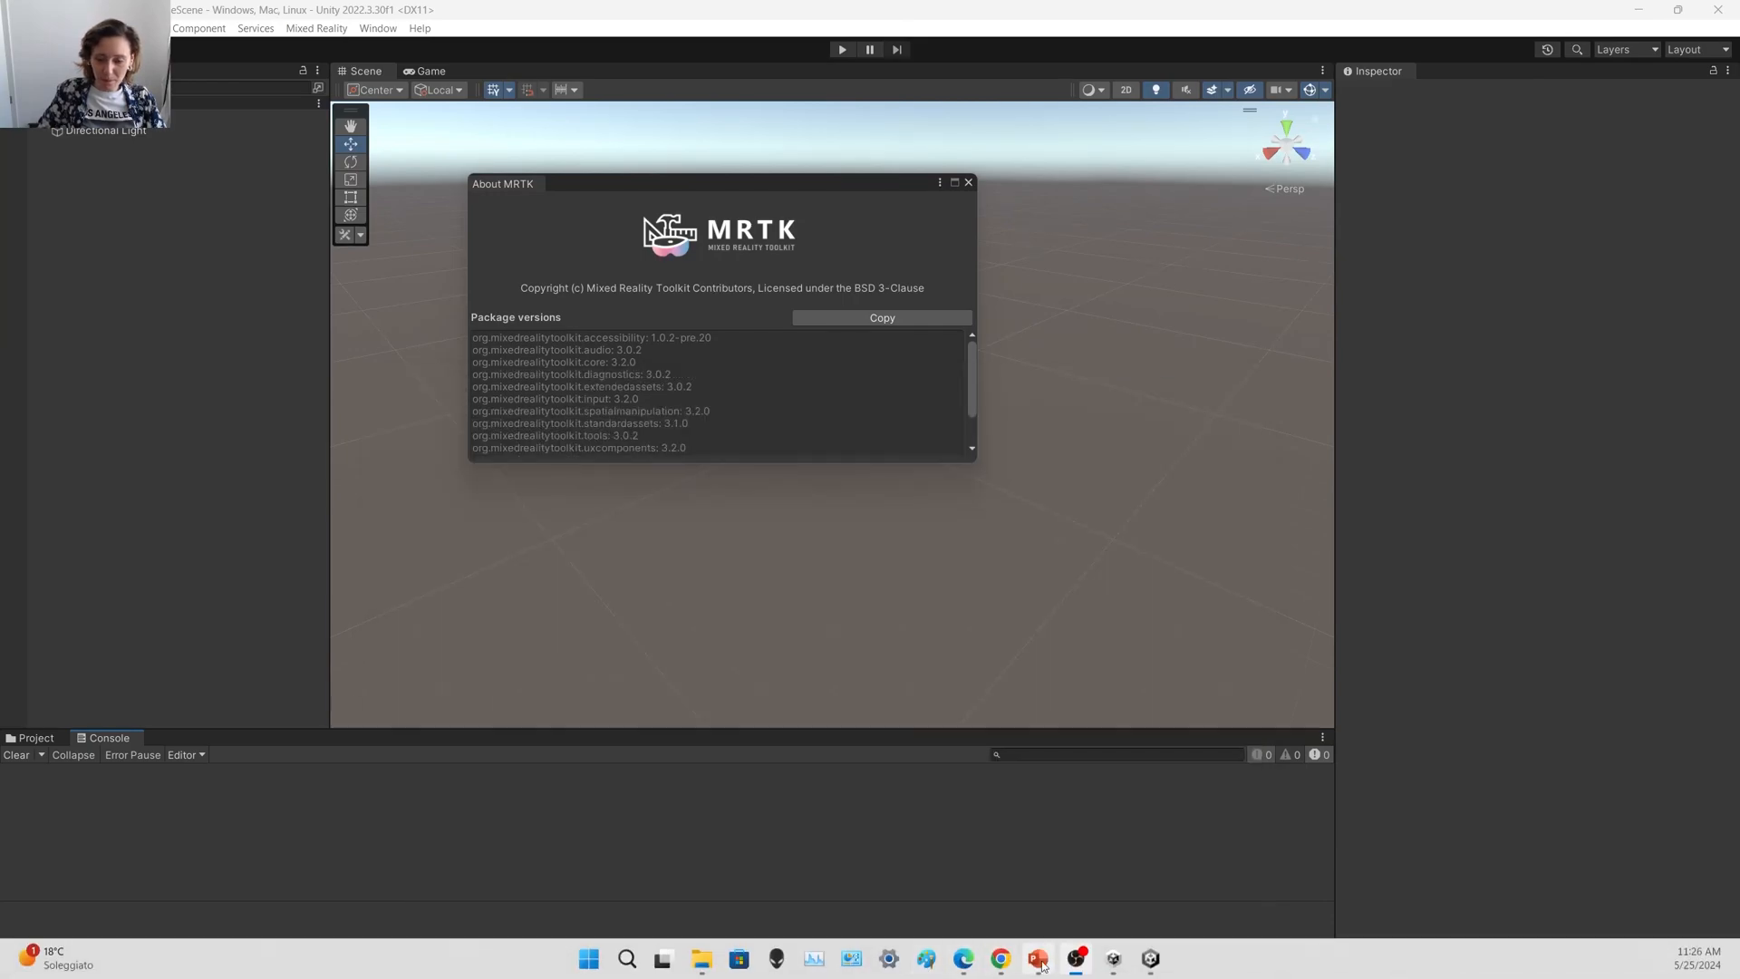
# - Switch to the Edge browser and read the Microsoft Learn page on starting the Mixed Reality Feature Tool and selecting a Unity project
pyautogui.click(963, 959)
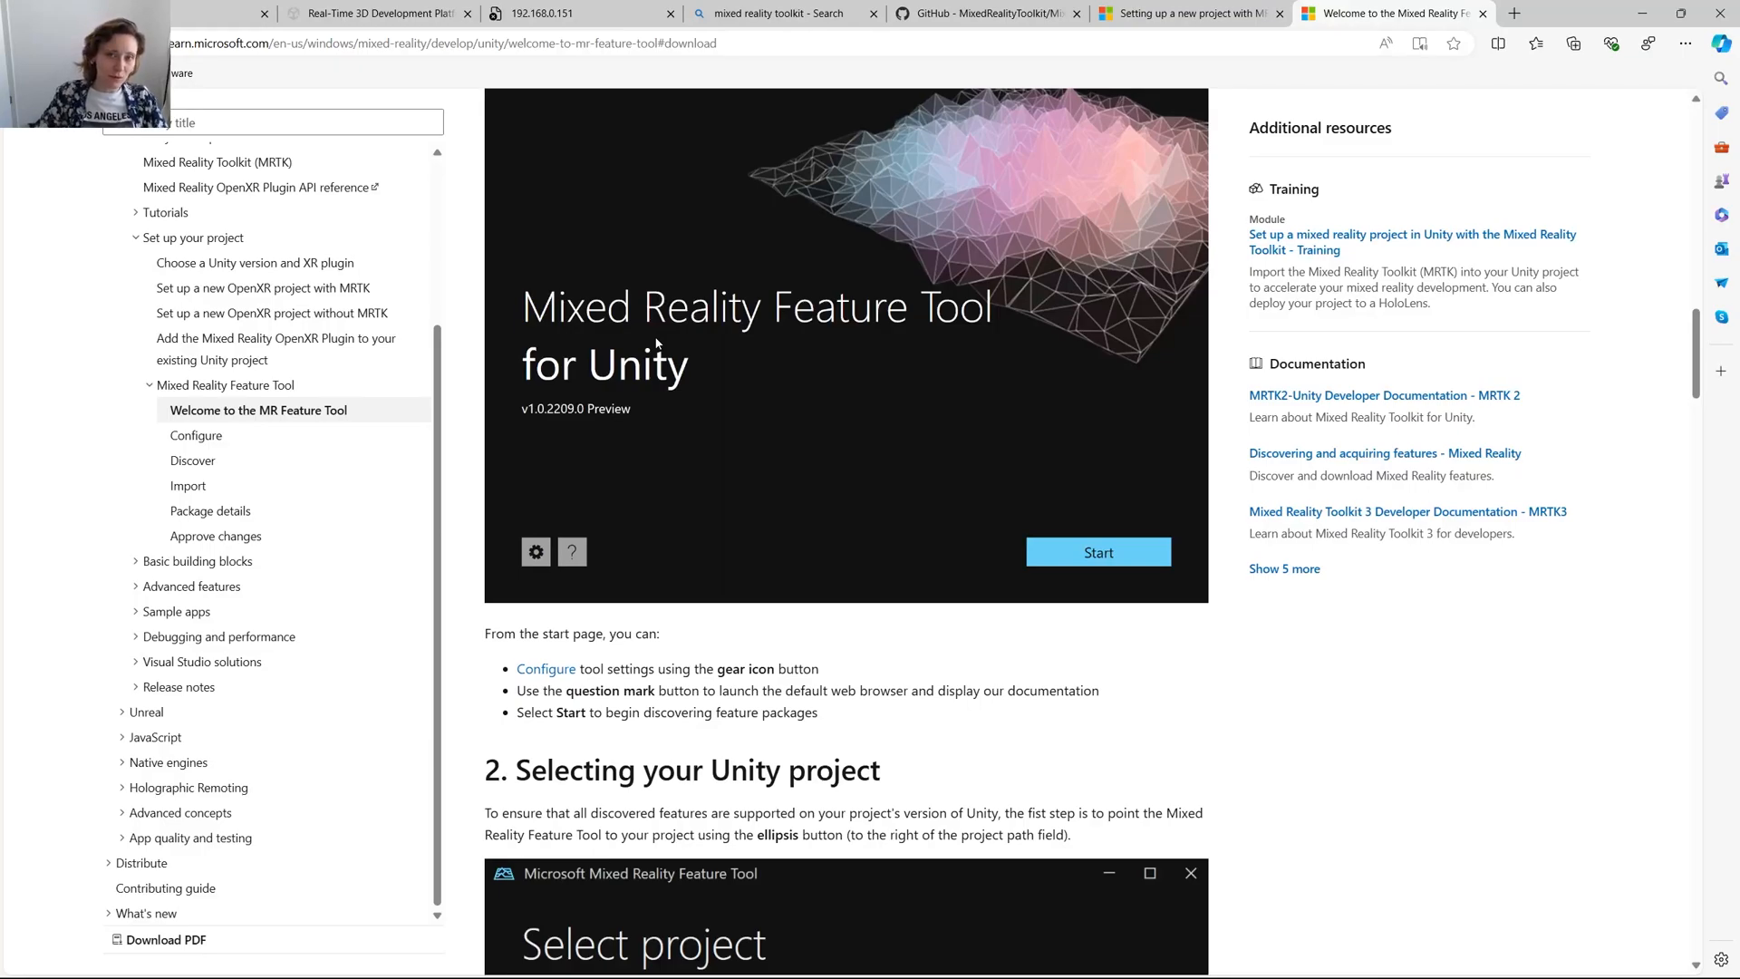
pyautogui.scroll(-4, 754, 547)
pyautogui.scroll(-3, 754, 547)
pyautogui.scroll(2, 932, 536)
pyautogui.click(1642, 12)
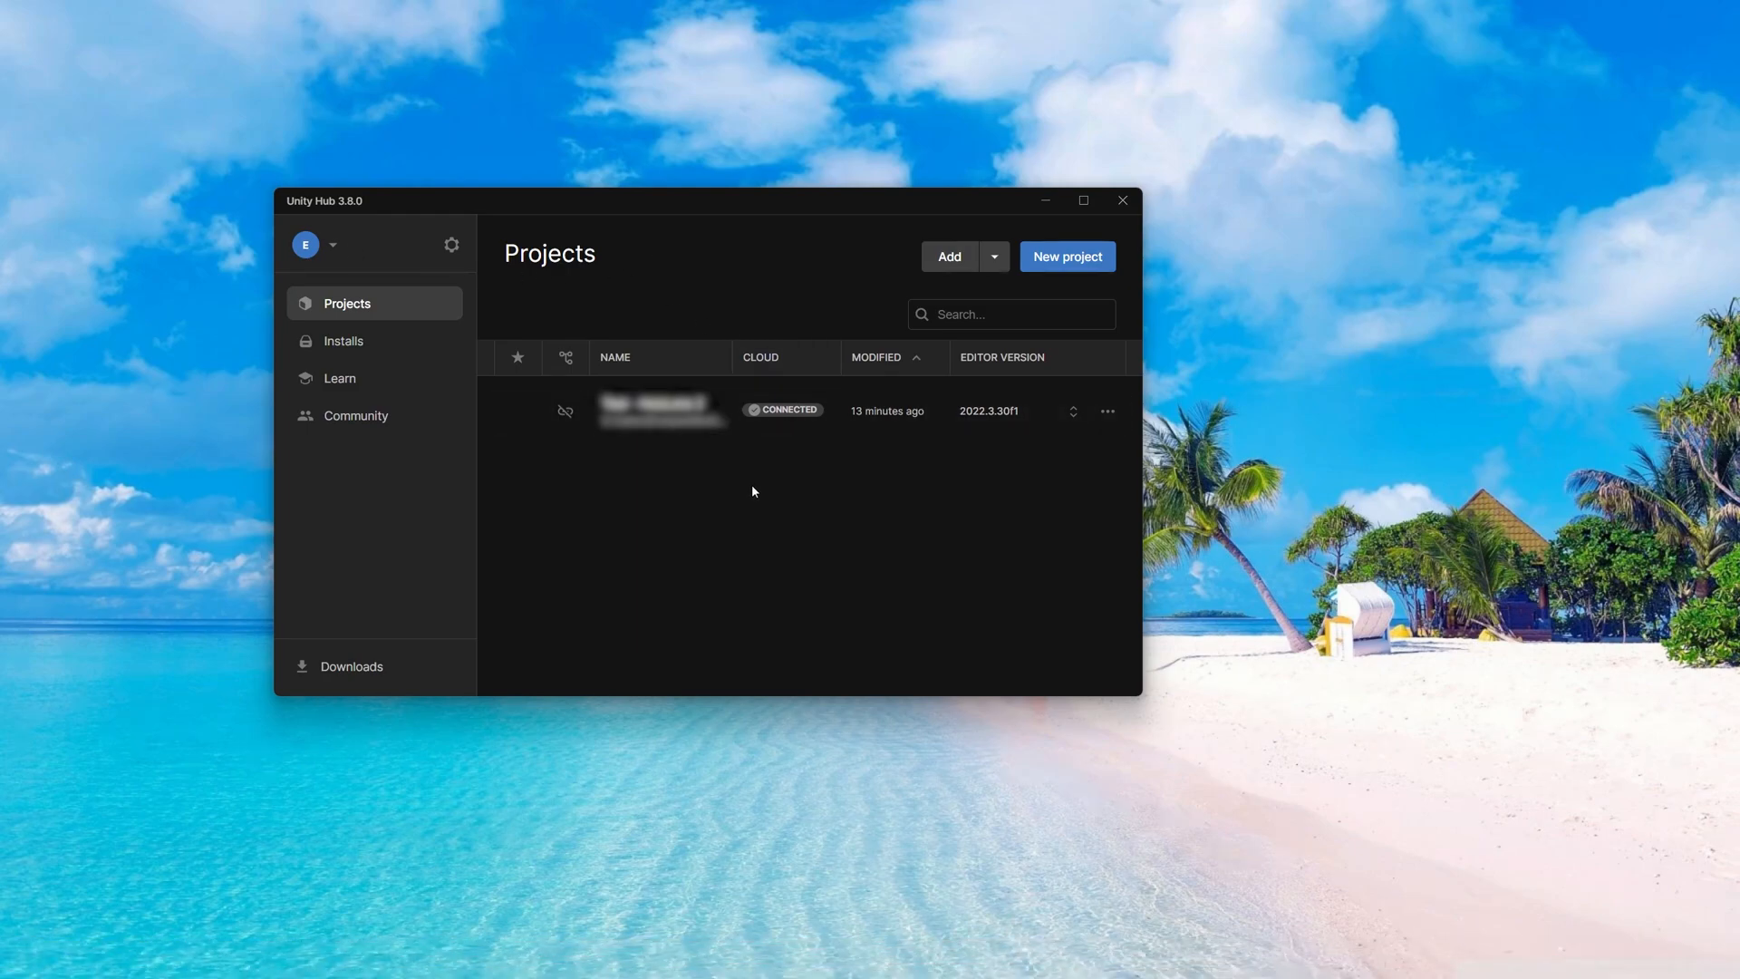
# - Create a 3D (Built-In Render Pipeline) project named "Test - HoloLens 2 MRTK 3" with editor version 2022.3.30f1
pyautogui.click(343, 350)
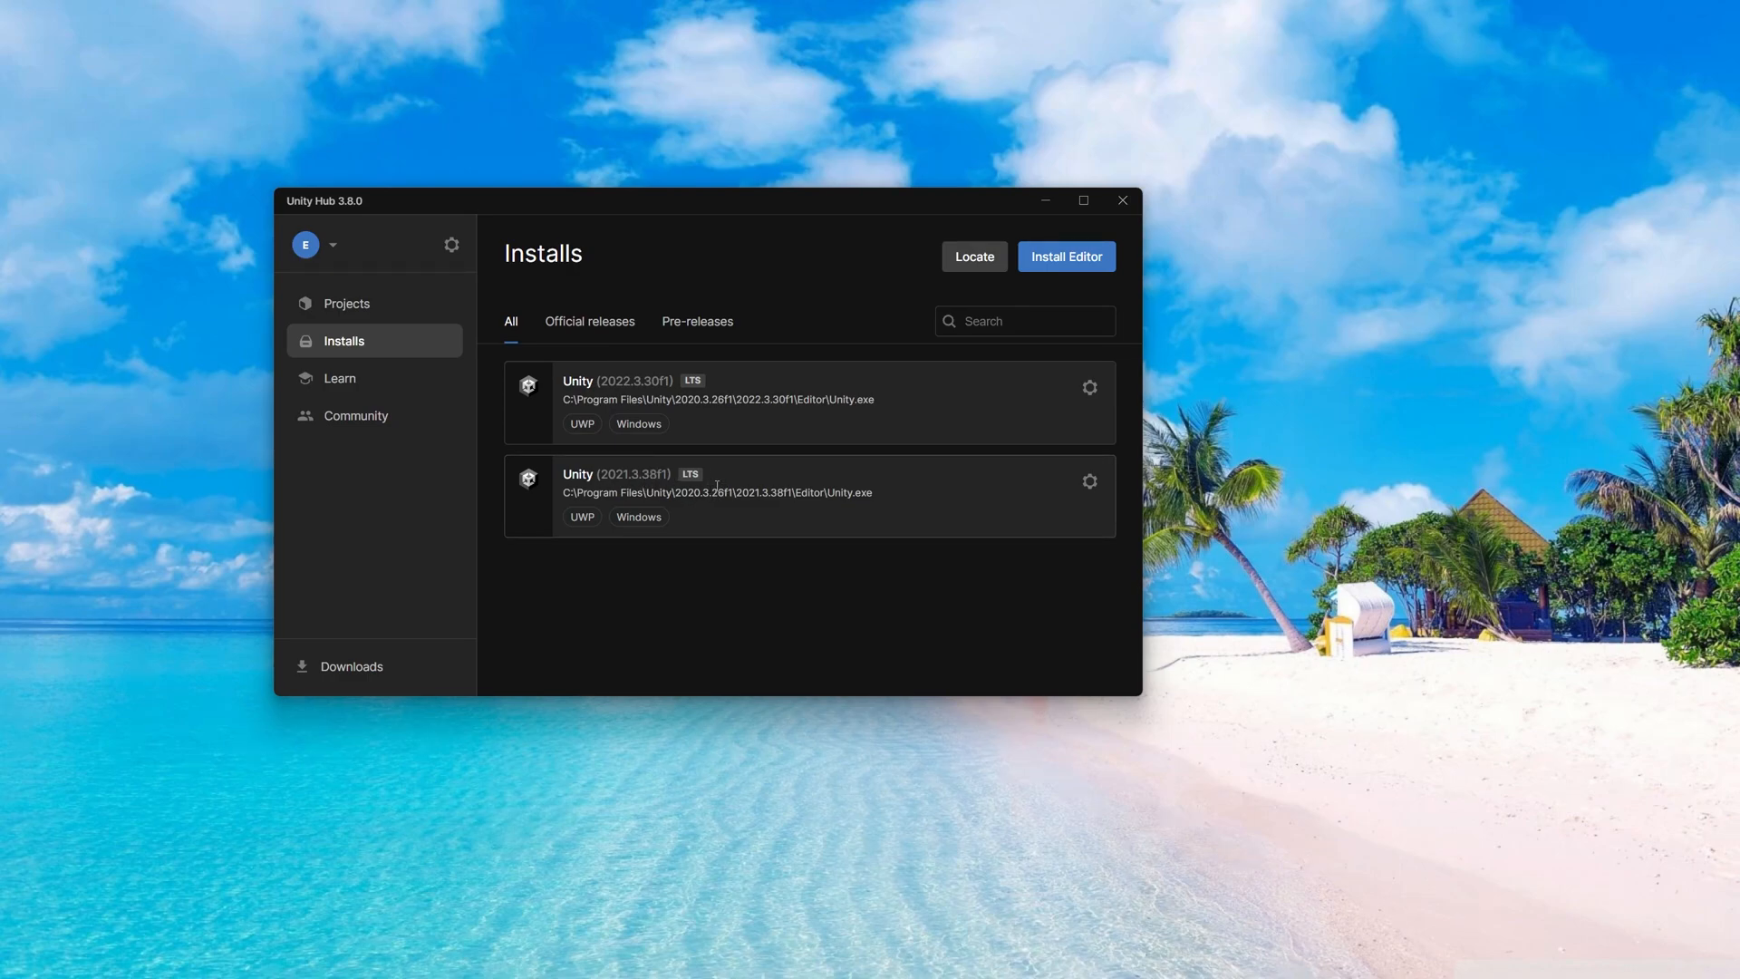
pyautogui.click(391, 306)
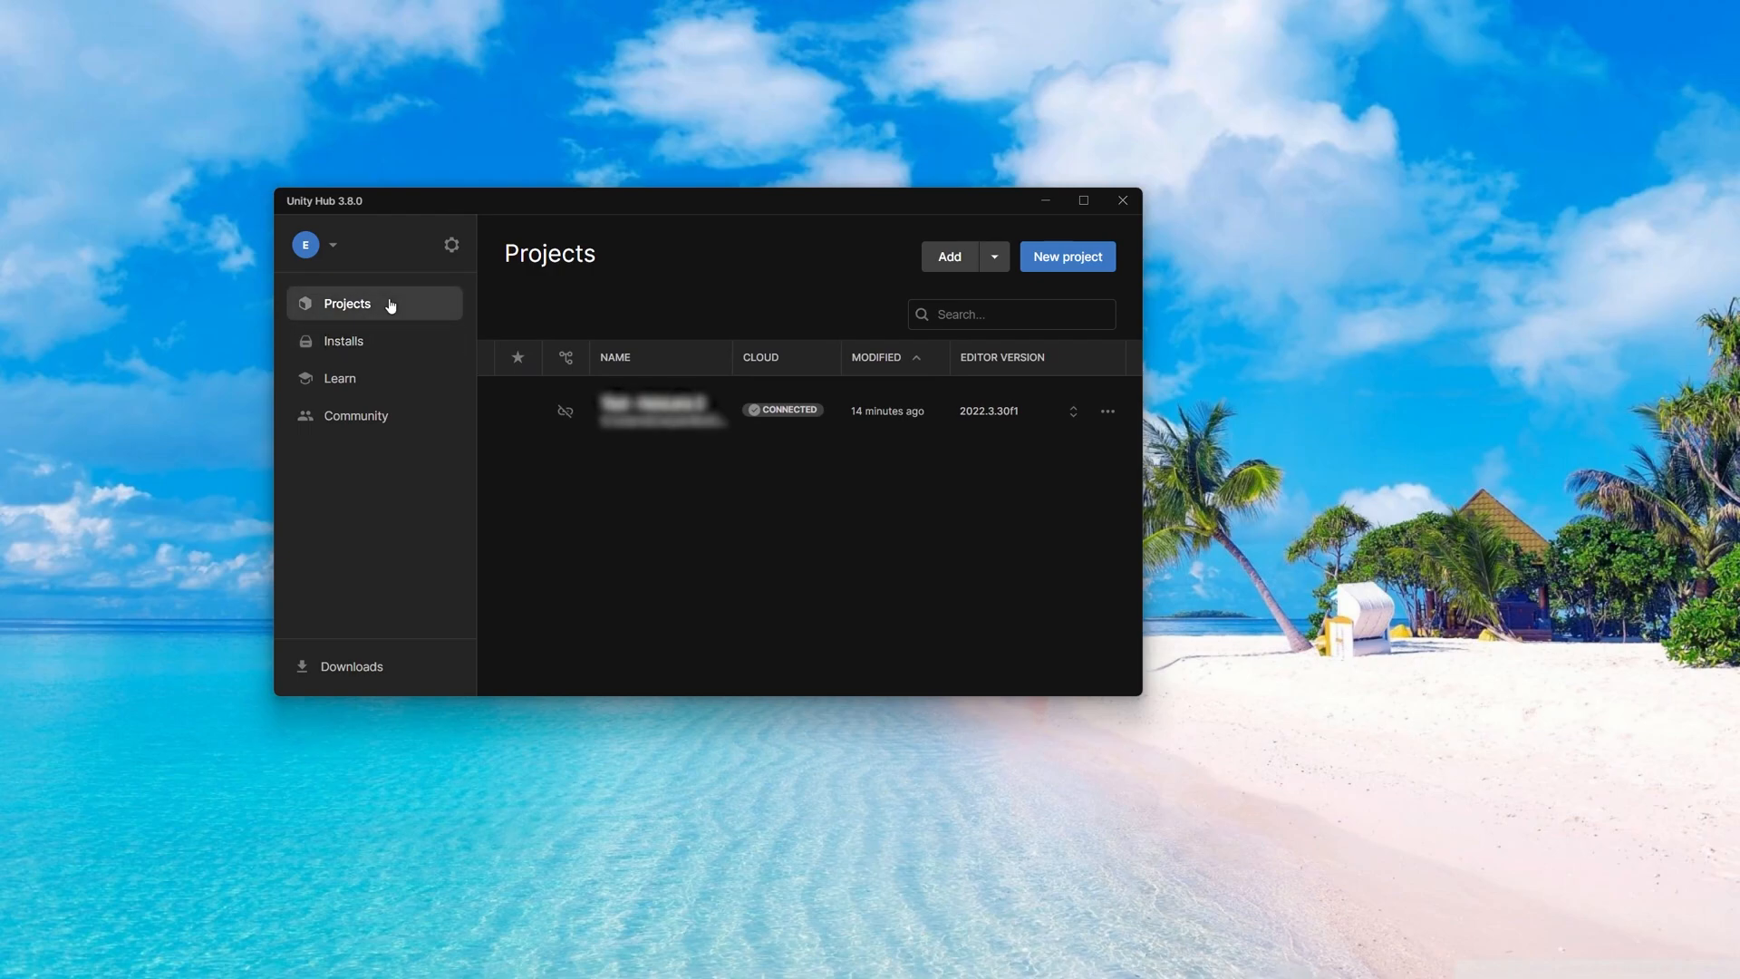
pyautogui.click(1051, 263)
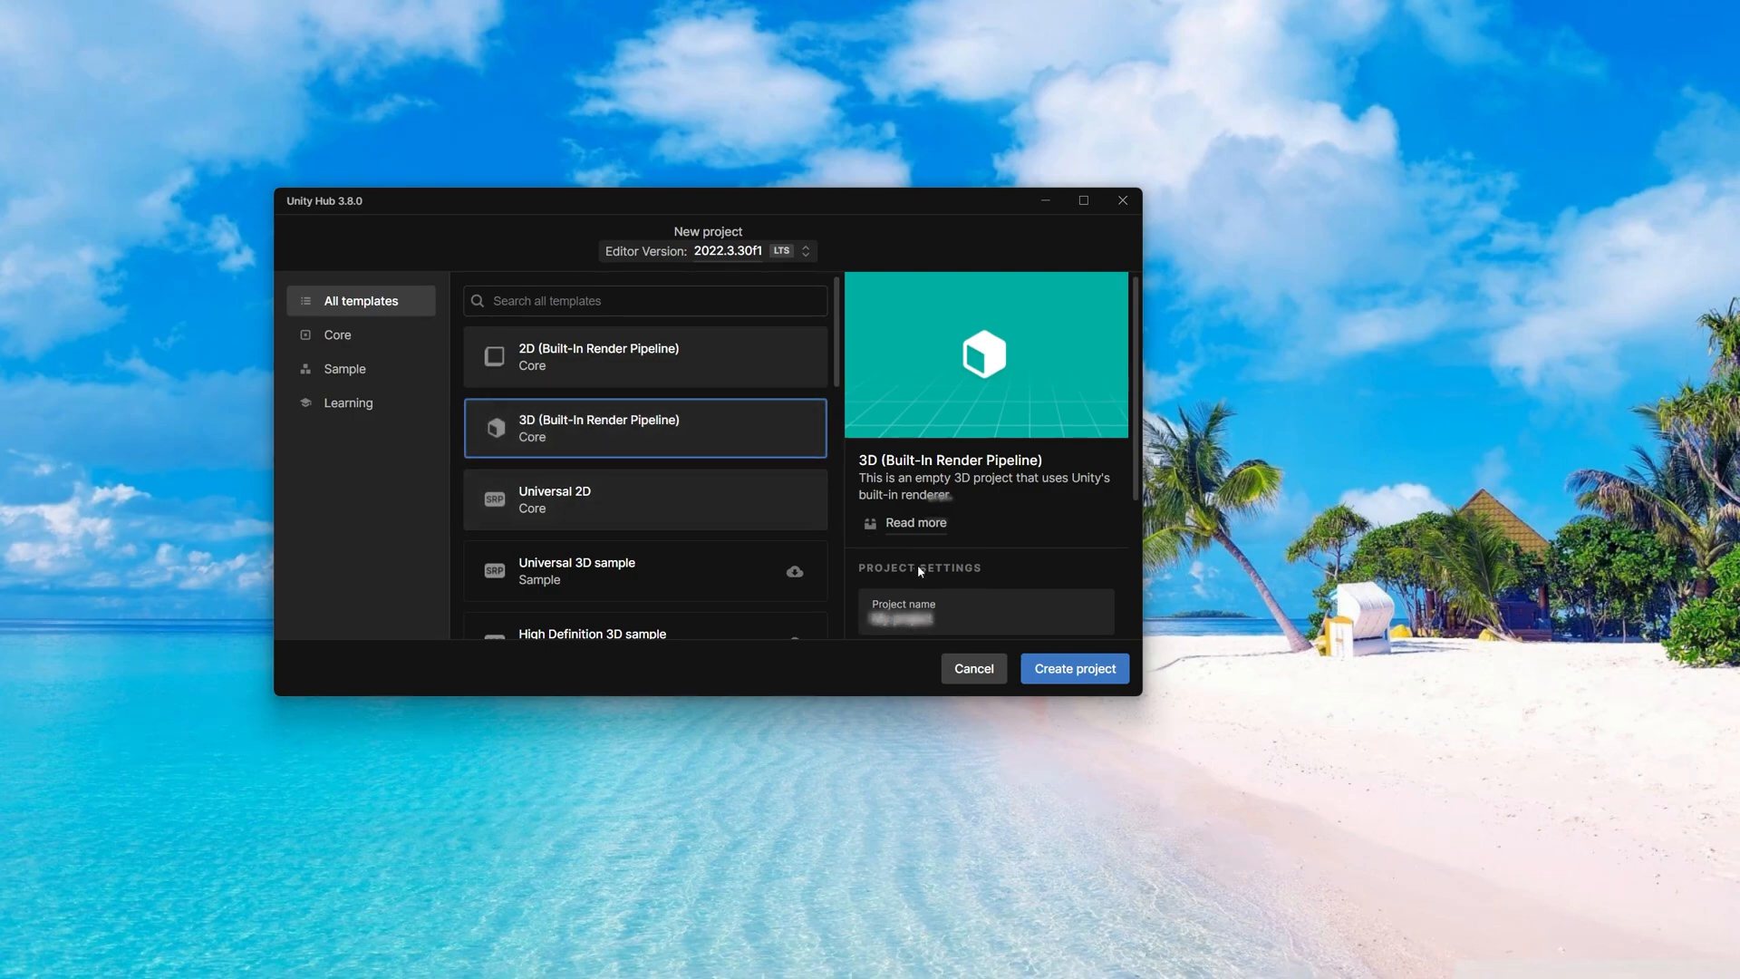
pyautogui.scroll(-2, 919, 566)
pyautogui.click(954, 443)
pyautogui.moveTo(954, 444); pyautogui.dragTo(813, 452)
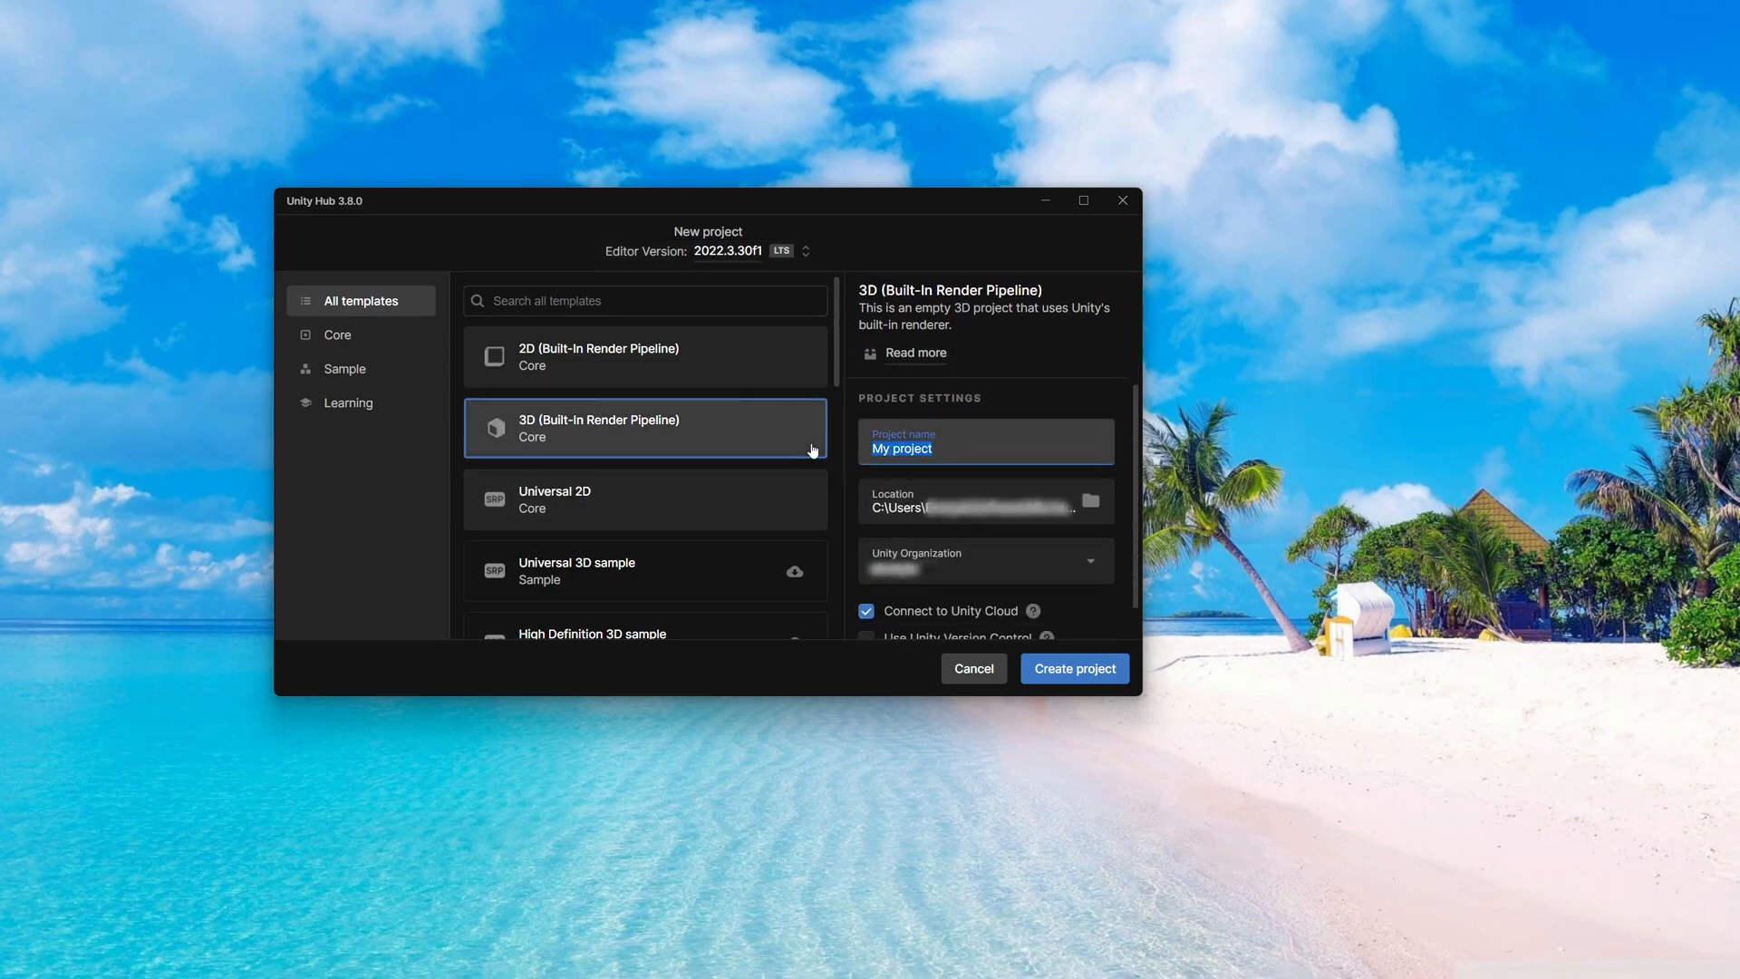
pyautogui.write('Test - HoloLens 2 MRTK 3')
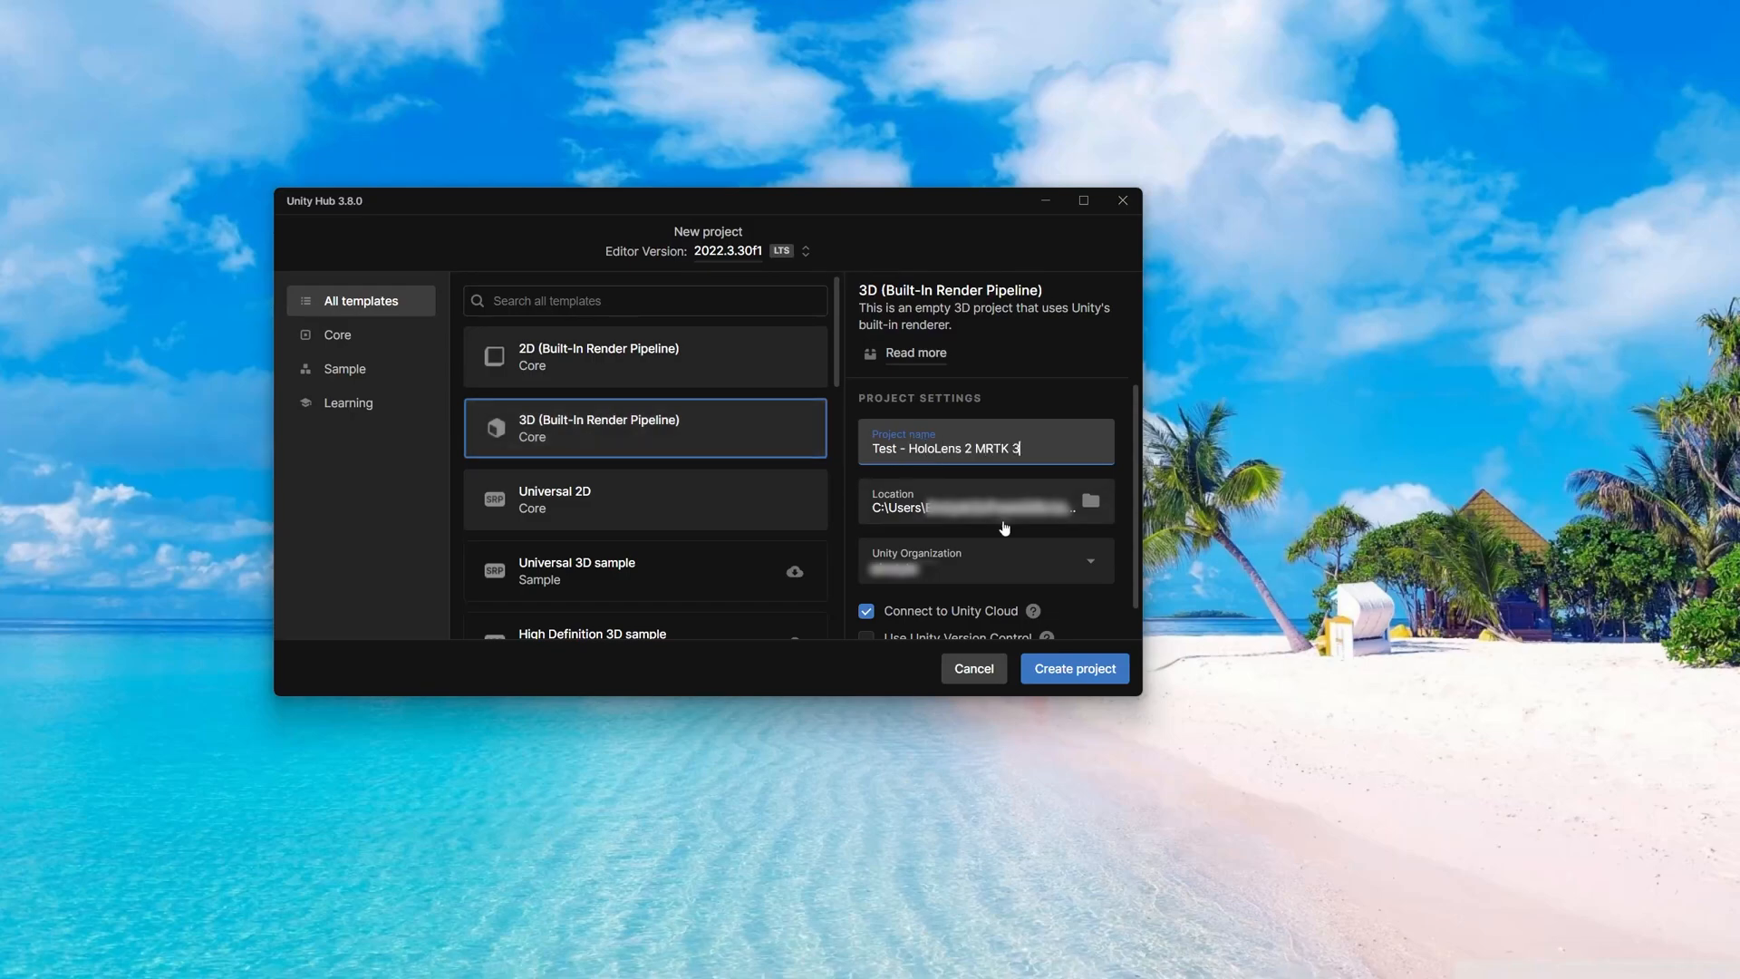
pyautogui.click(997, 642)
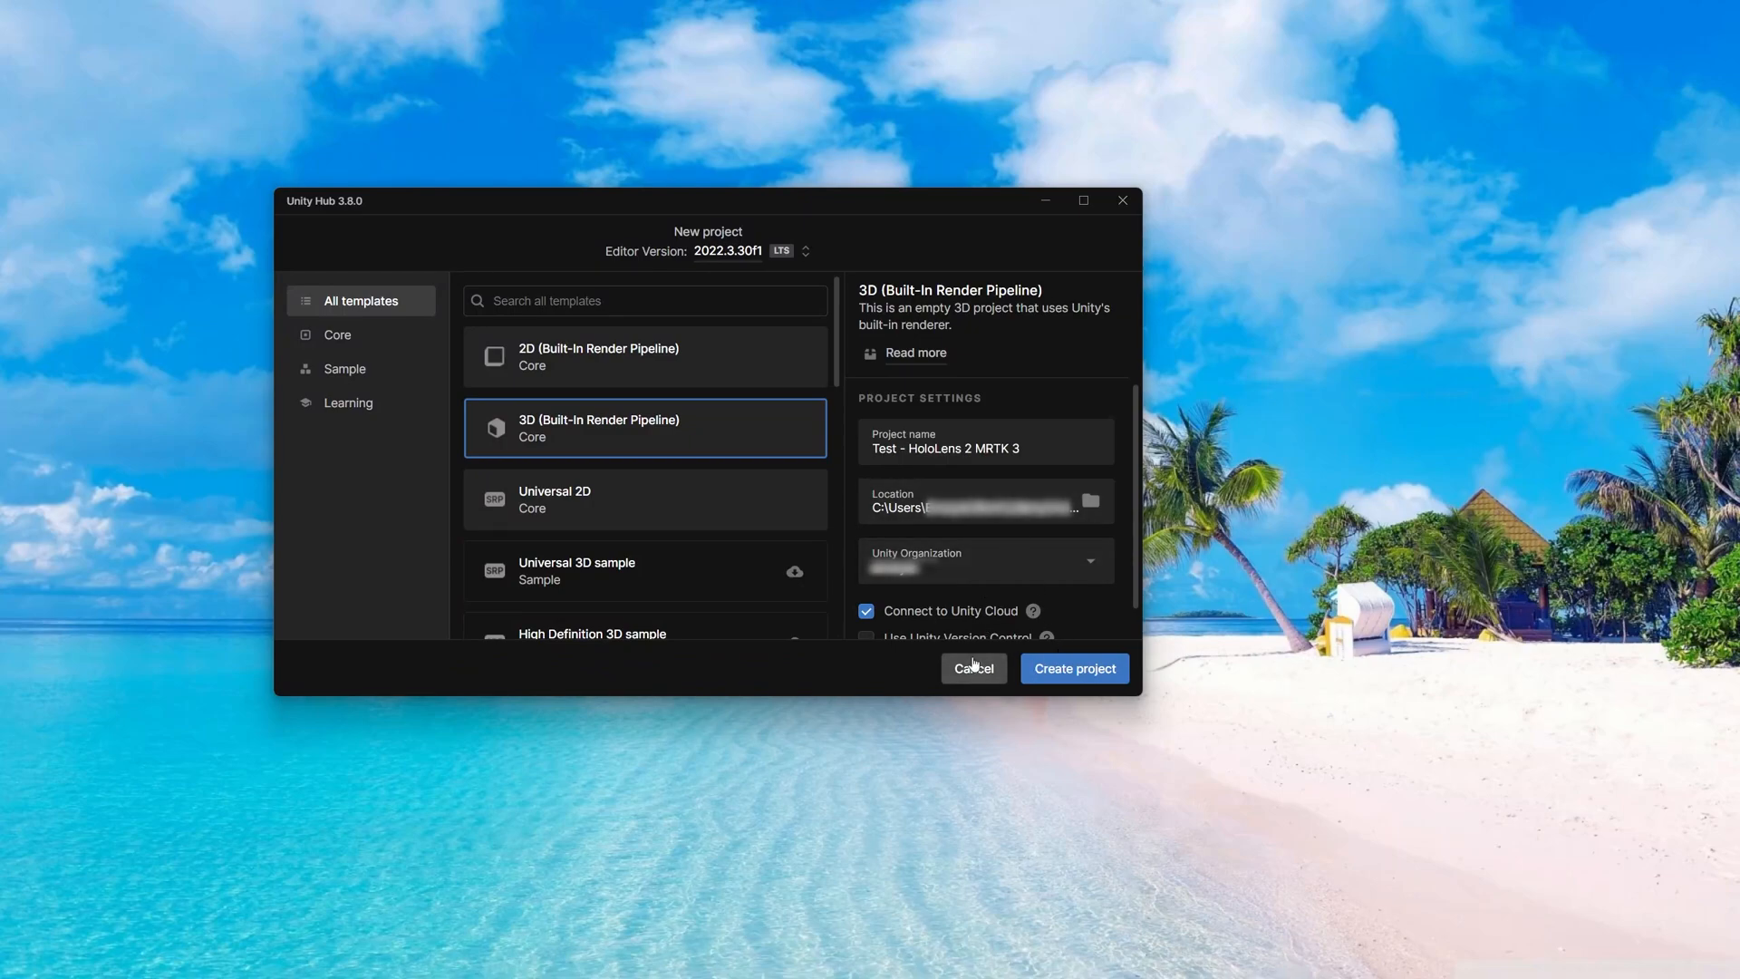
pyautogui.click(1097, 669)
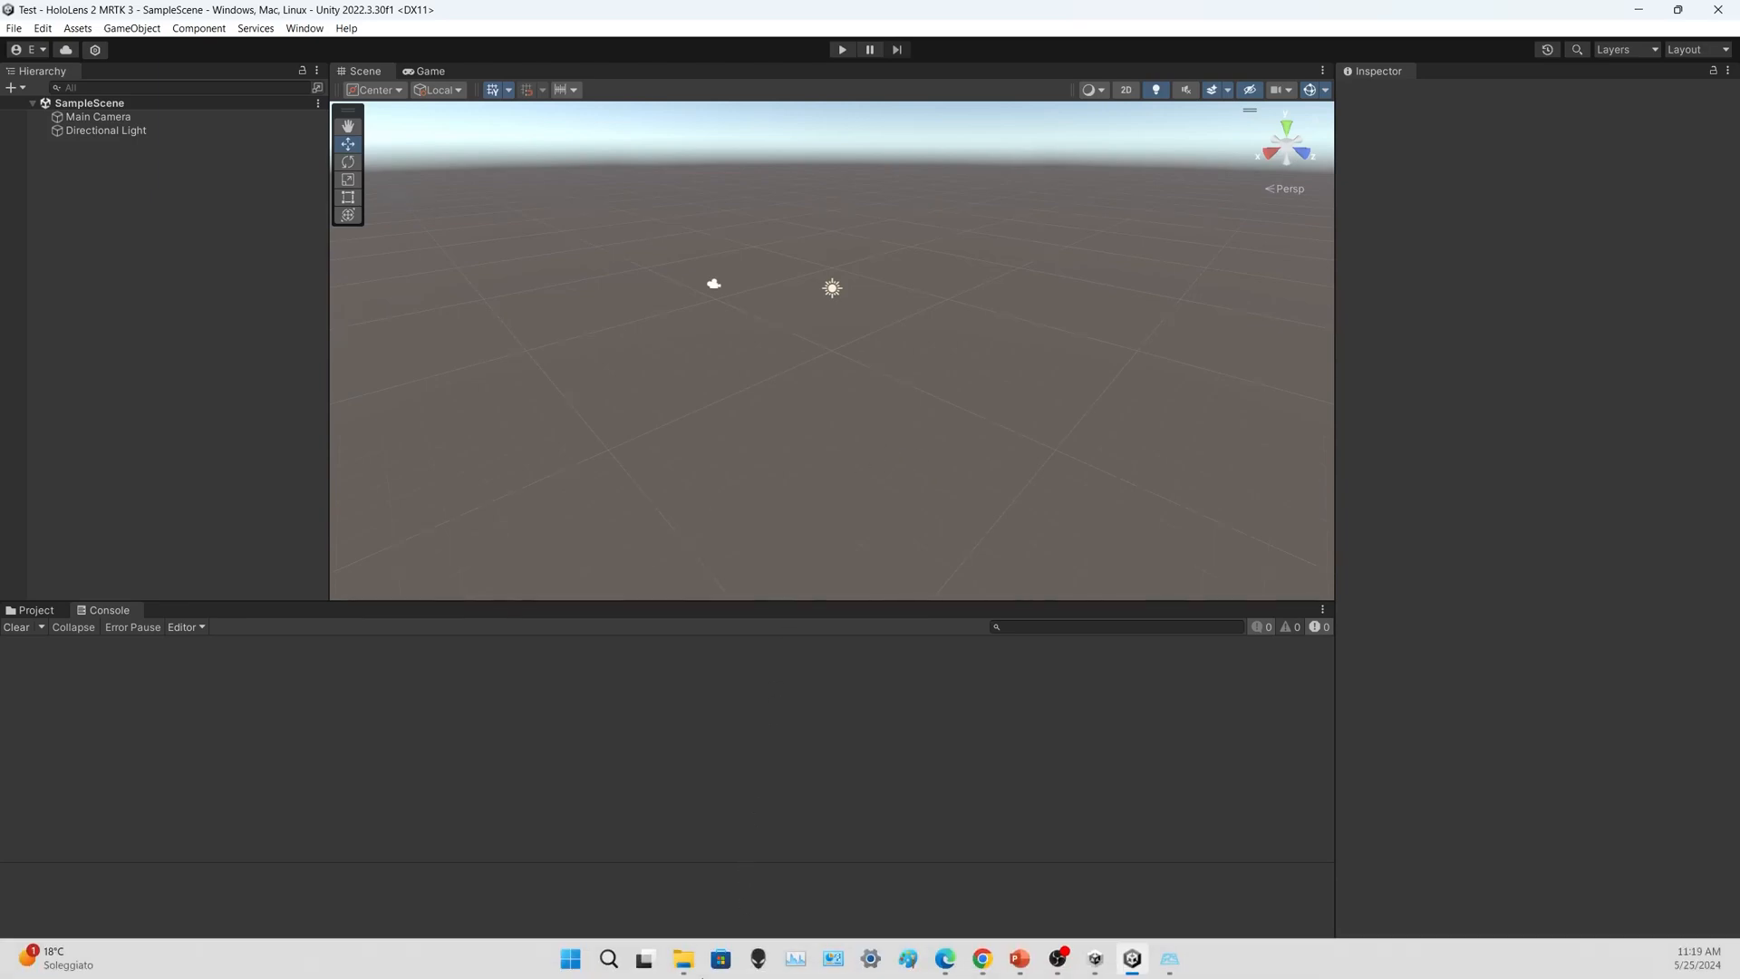
# - Start the Microsoft Mixed Reality Feature Tool and target the "Test - HoloLens 2 MRTK 3" project folder for feature discovery
pyautogui.click(708, 959)
pyautogui.moveTo(399, 39); pyautogui.dragTo(810, 196)
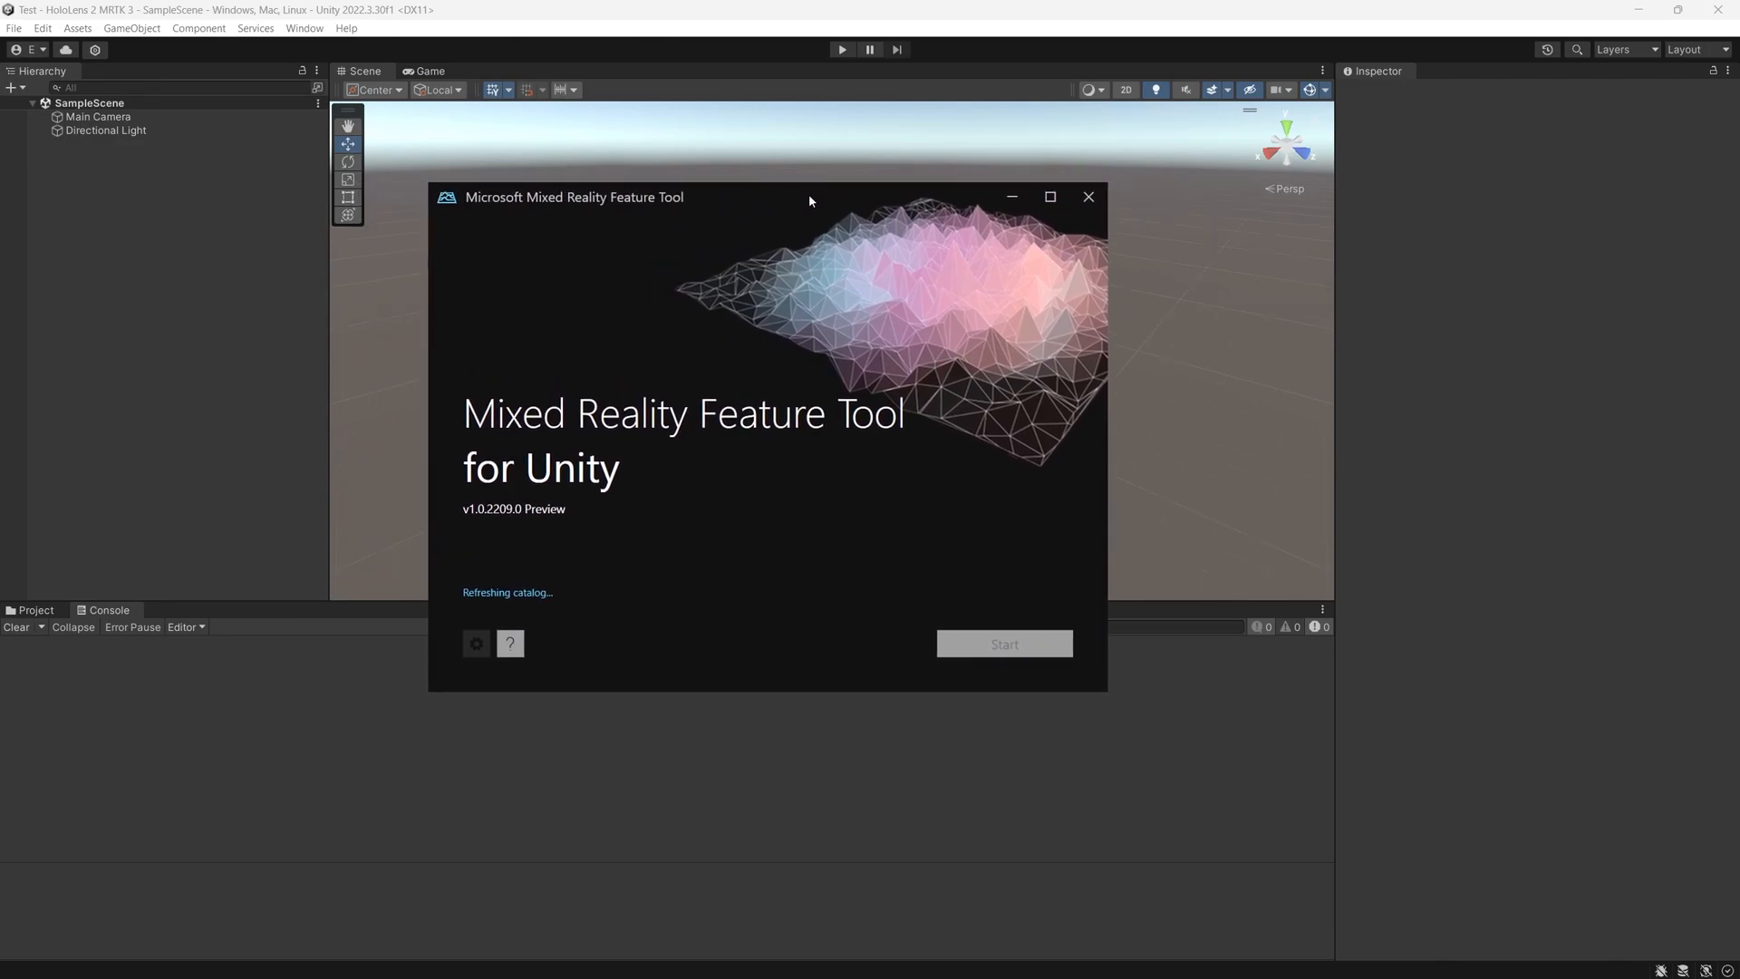
pyautogui.click(999, 632)
pyautogui.click(1044, 370)
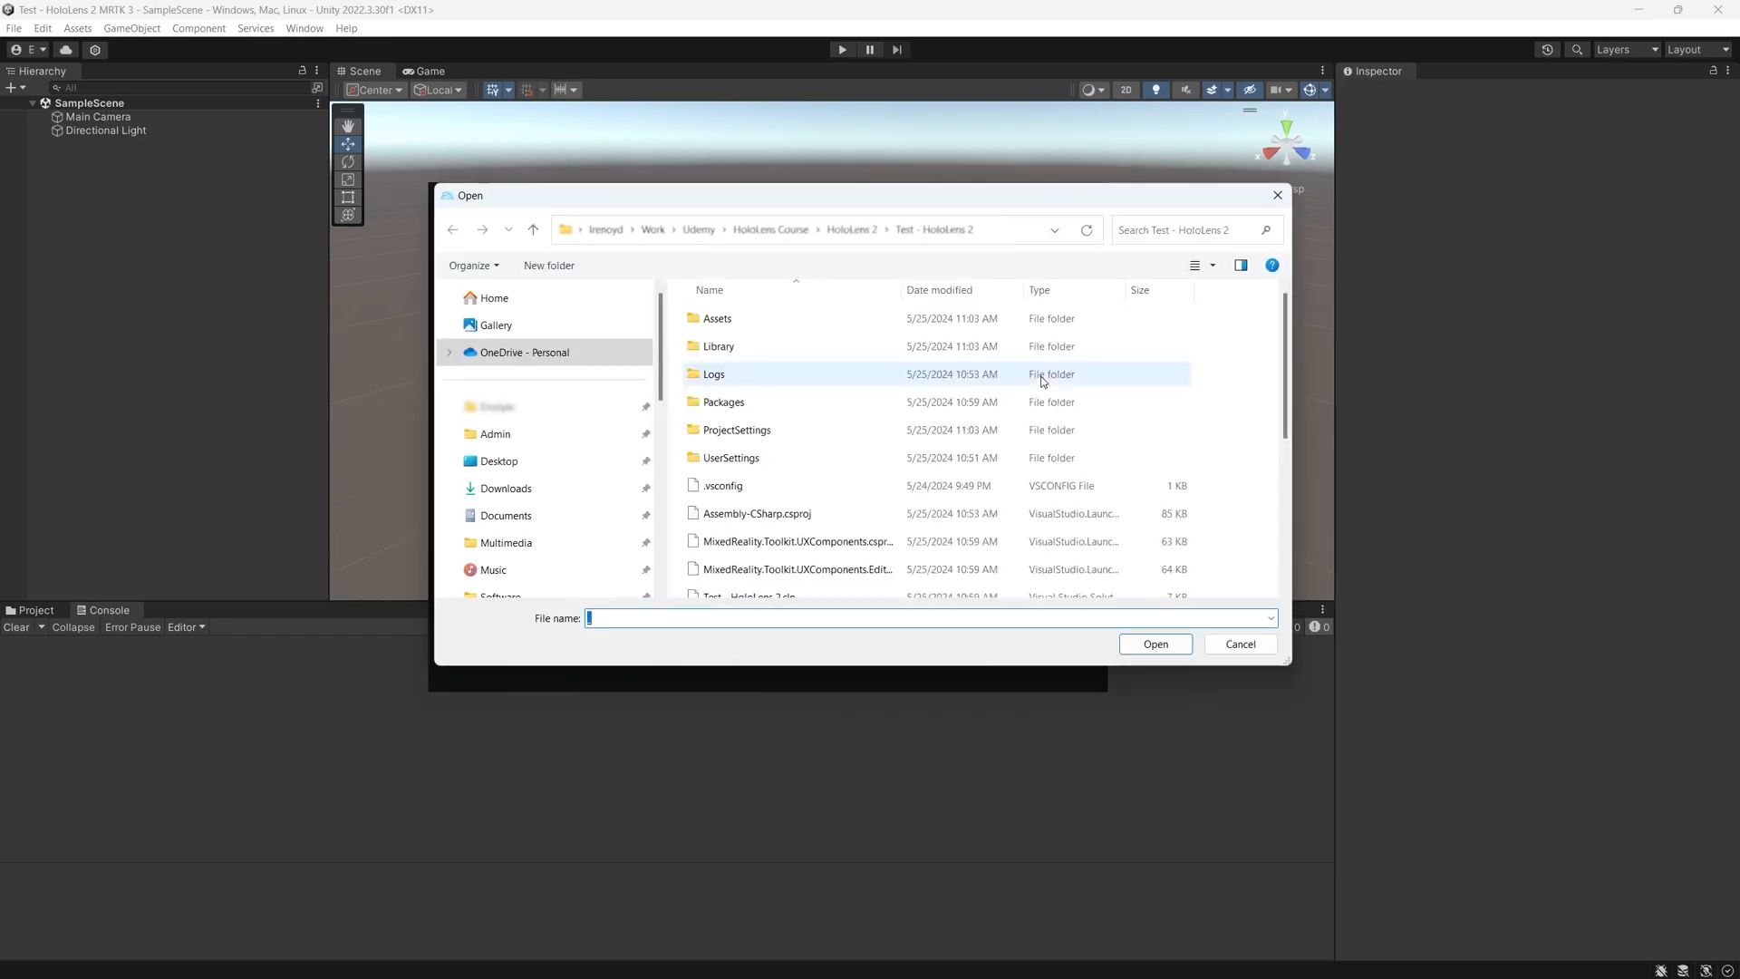
pyautogui.click(777, 230)
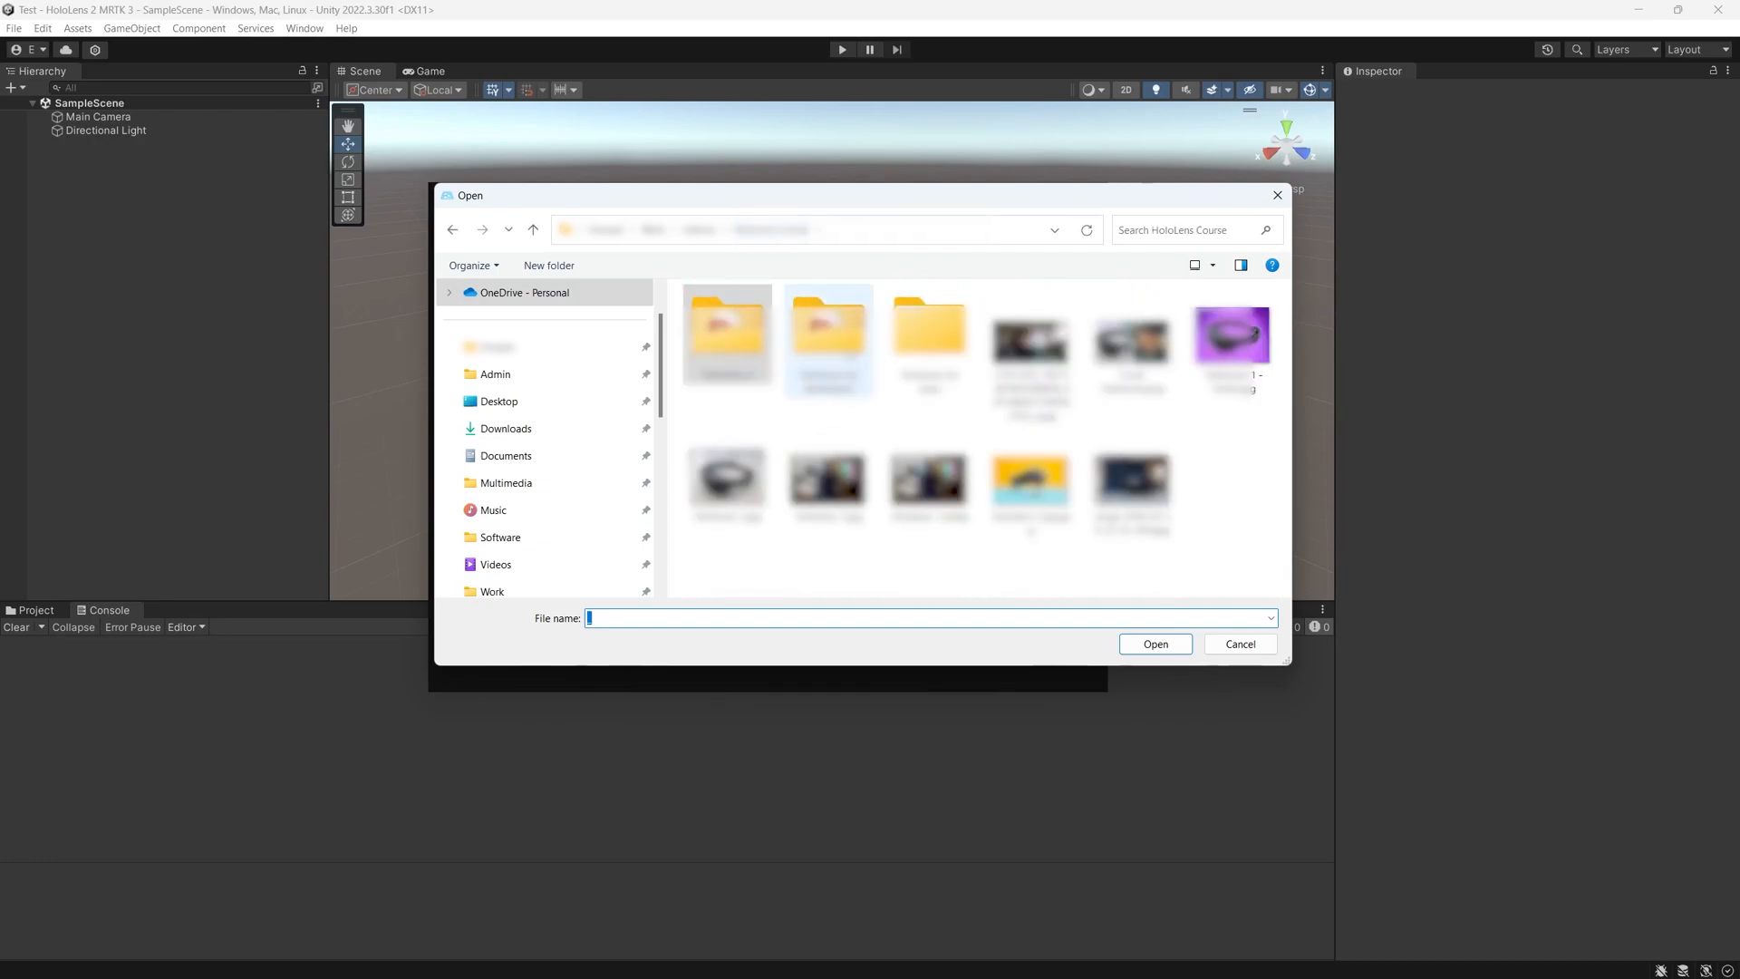
pyautogui.doubleClick(828, 334)
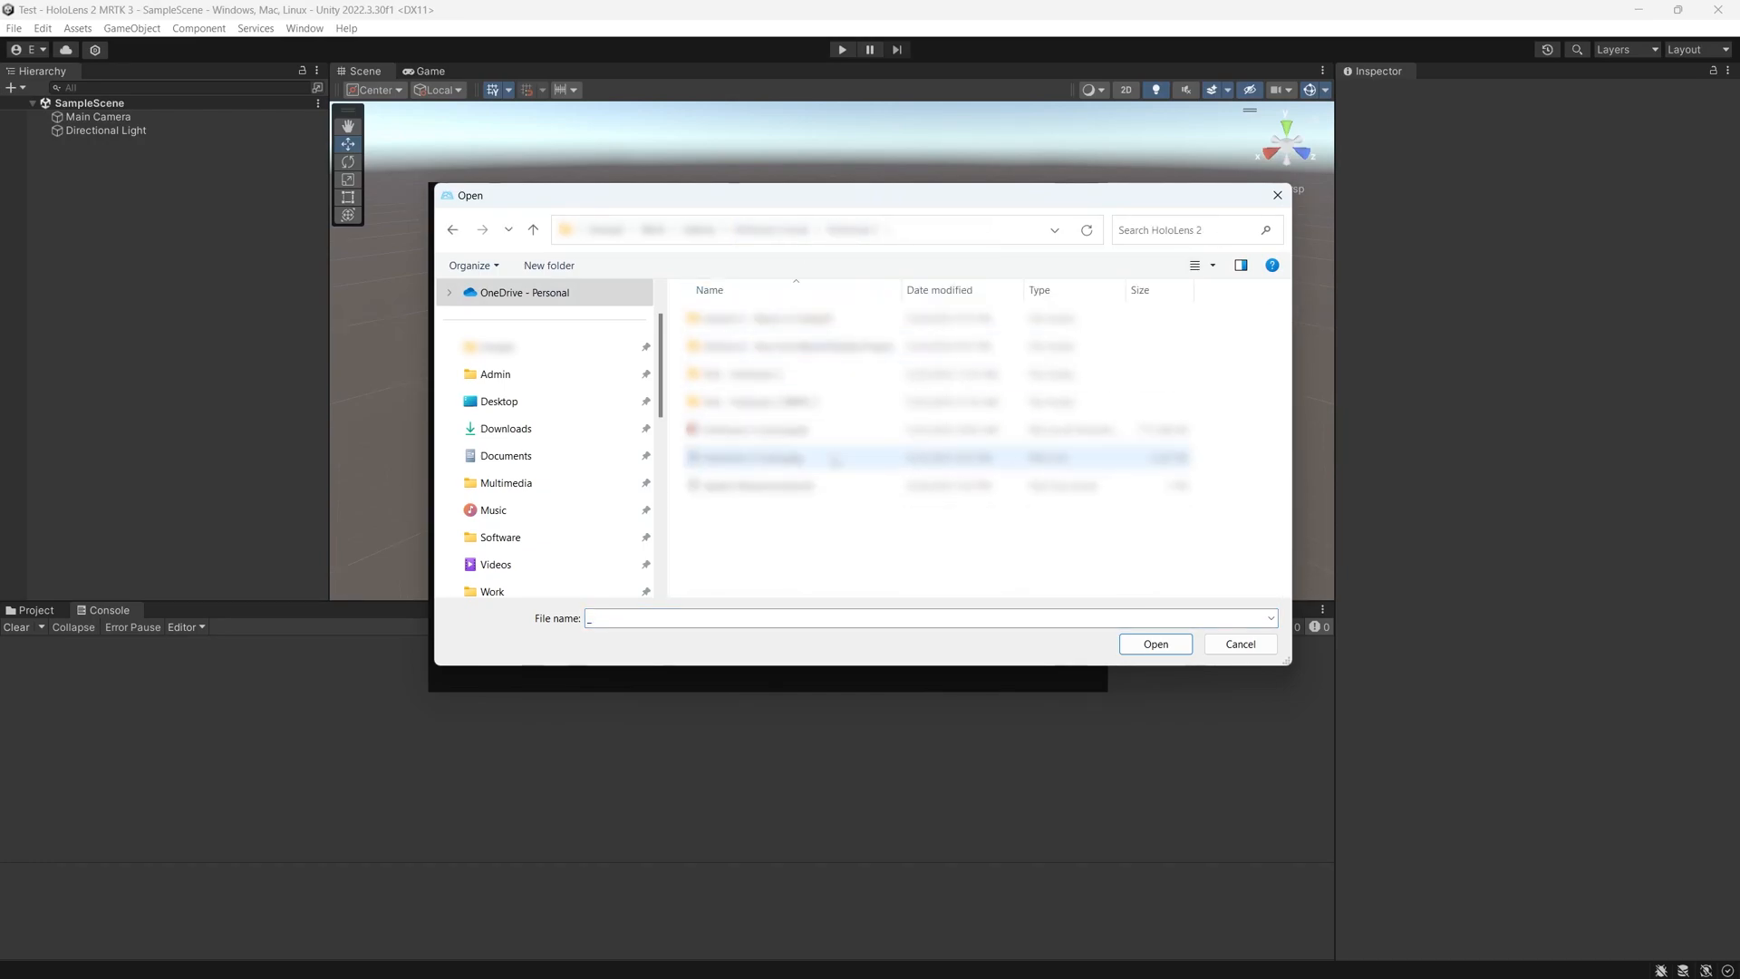
pyautogui.doubleClick(770, 402)
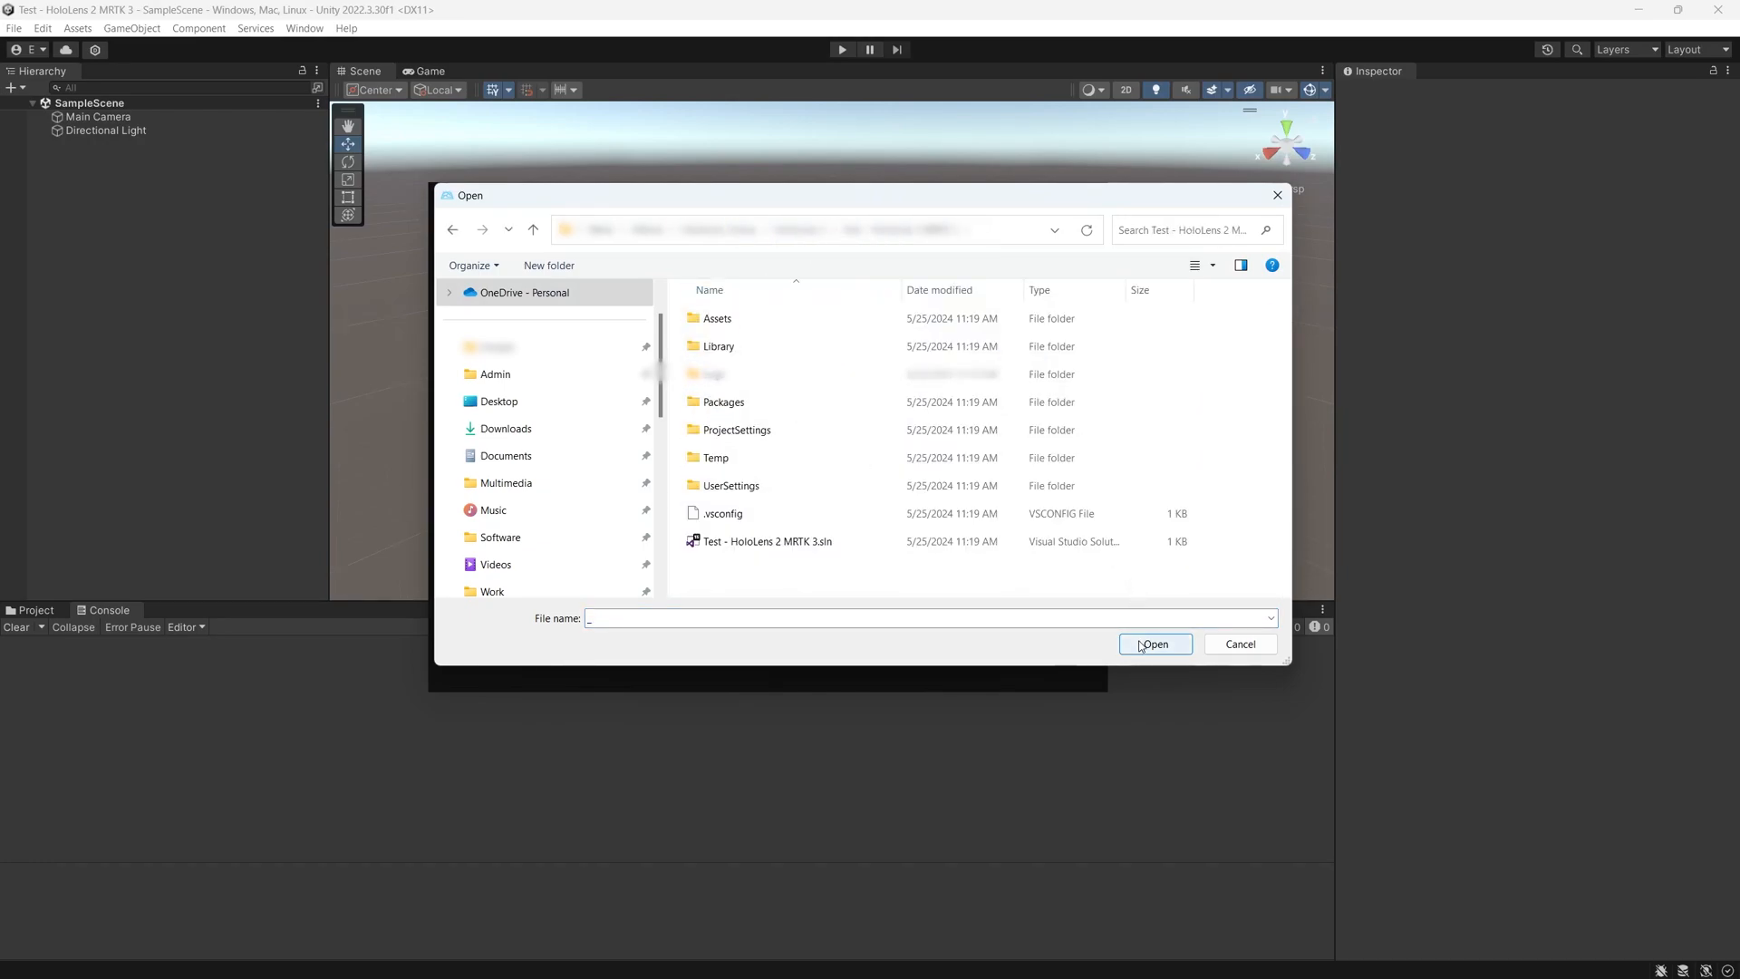
pyautogui.click(1142, 644)
pyautogui.click(1019, 641)
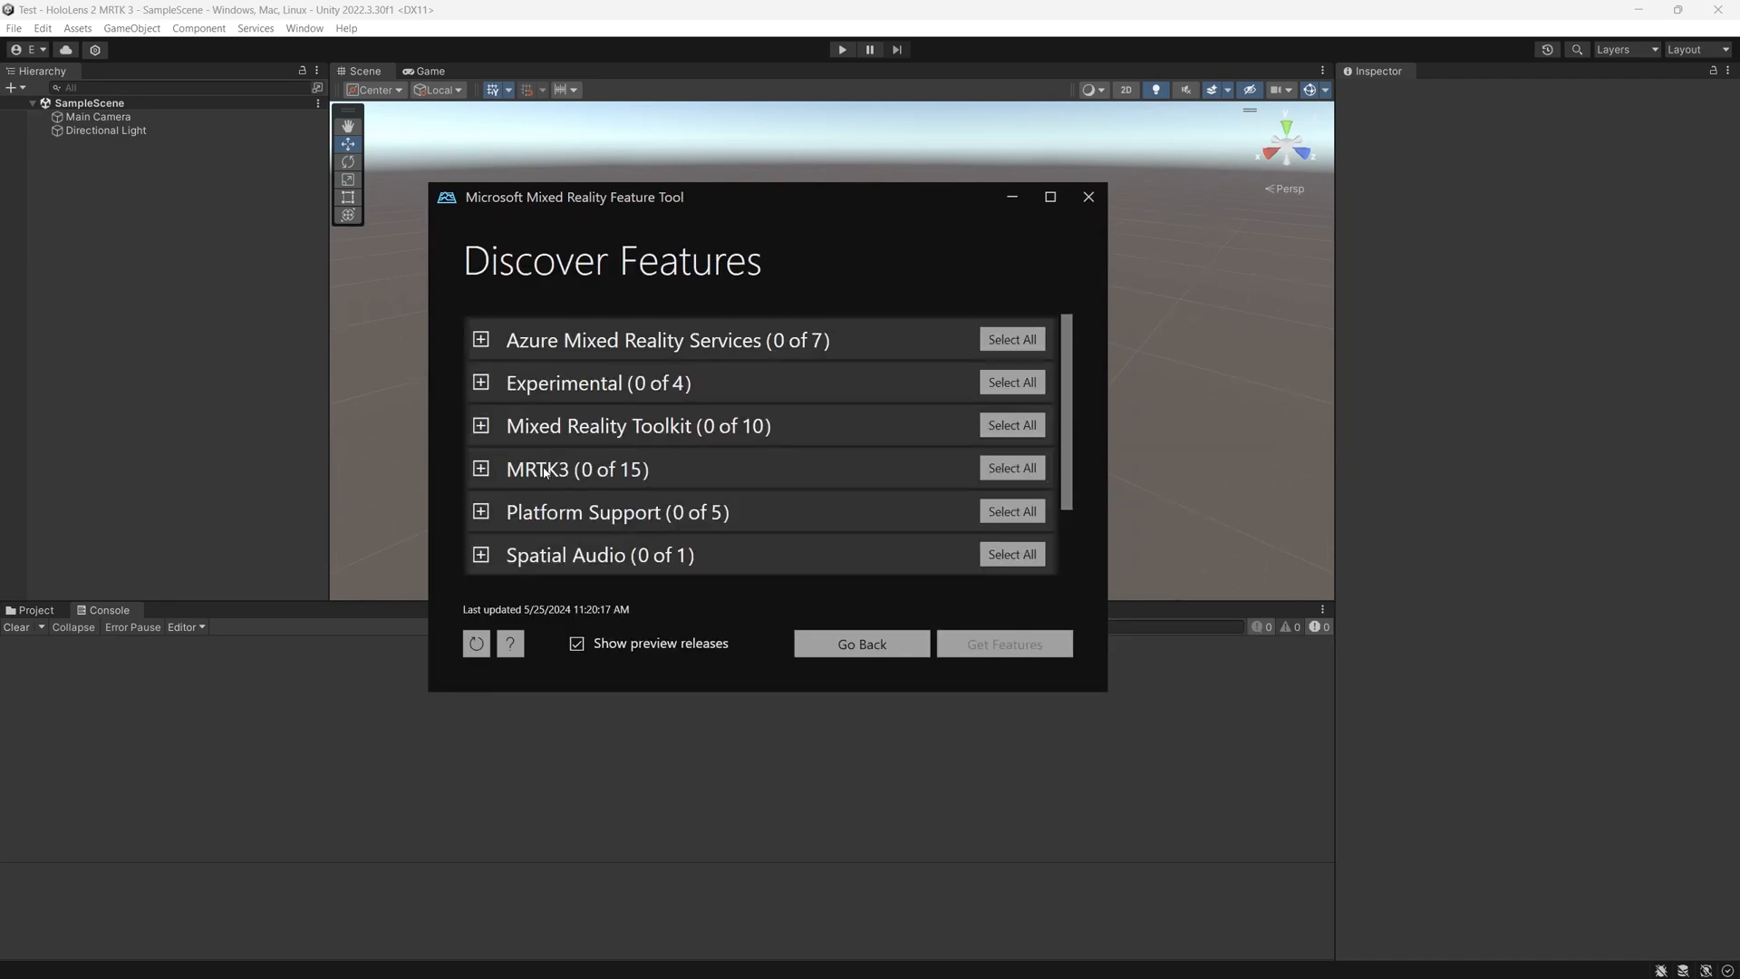
# - Import all 15 MRTK3 features into the project, approve the manifest changes and exit the Feature Tool
pyautogui.click(1012, 467)
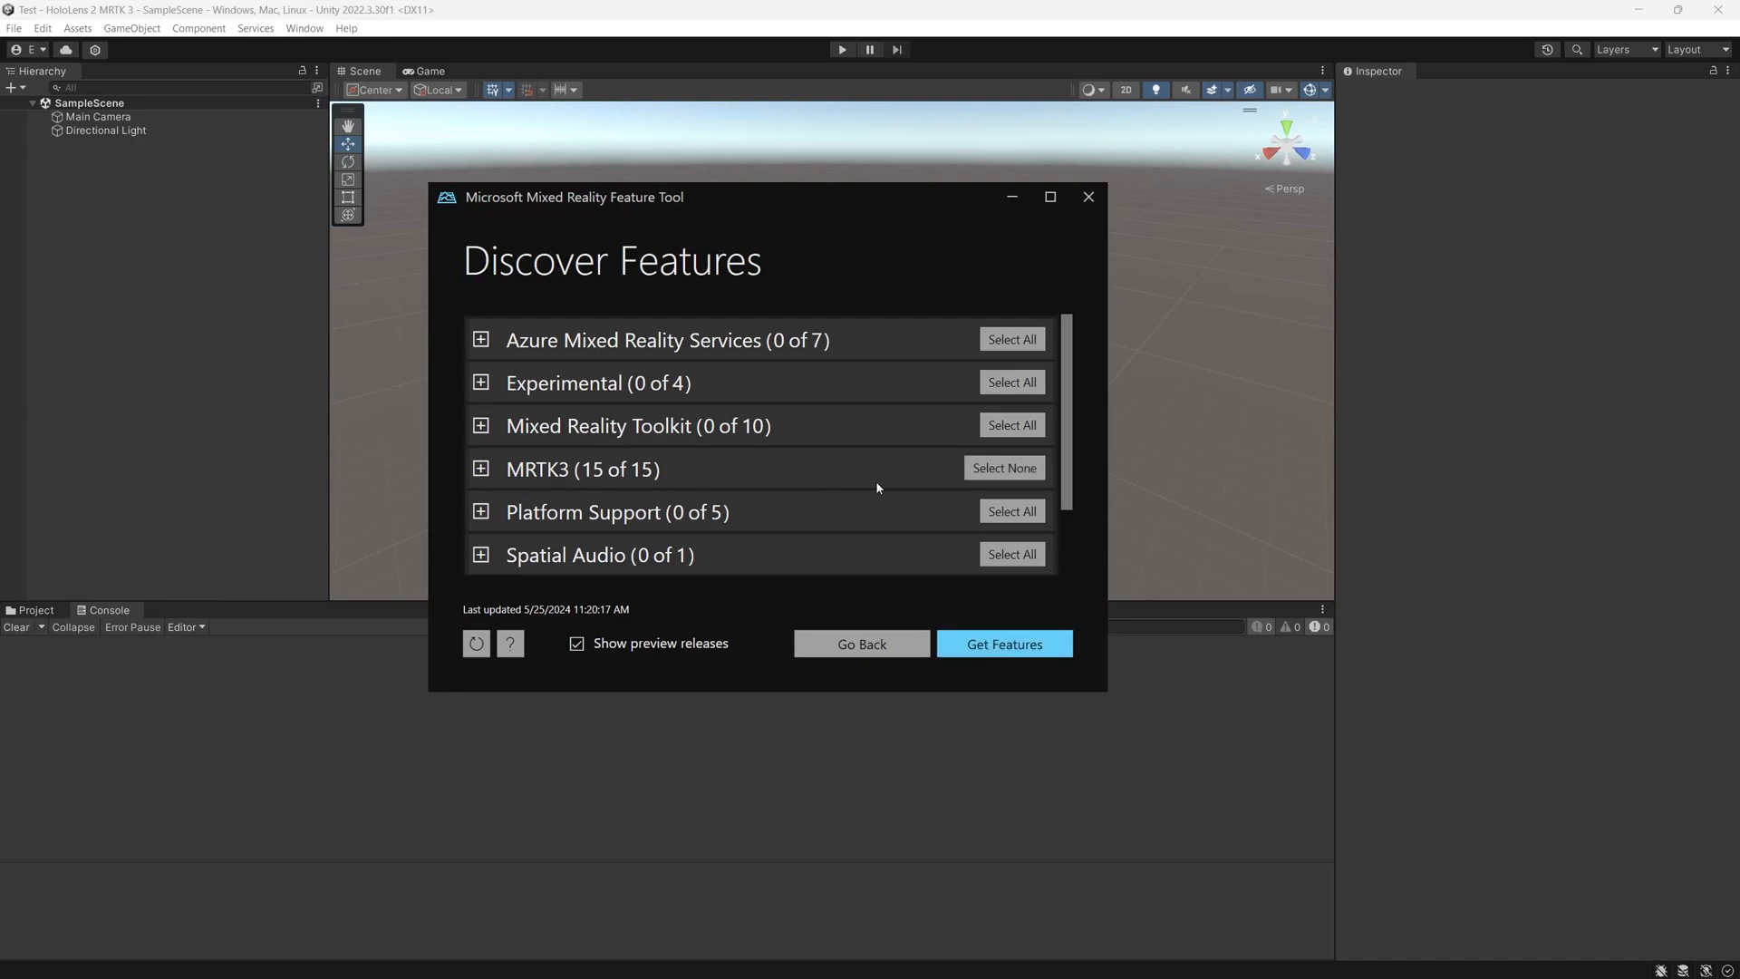
pyautogui.click(1003, 652)
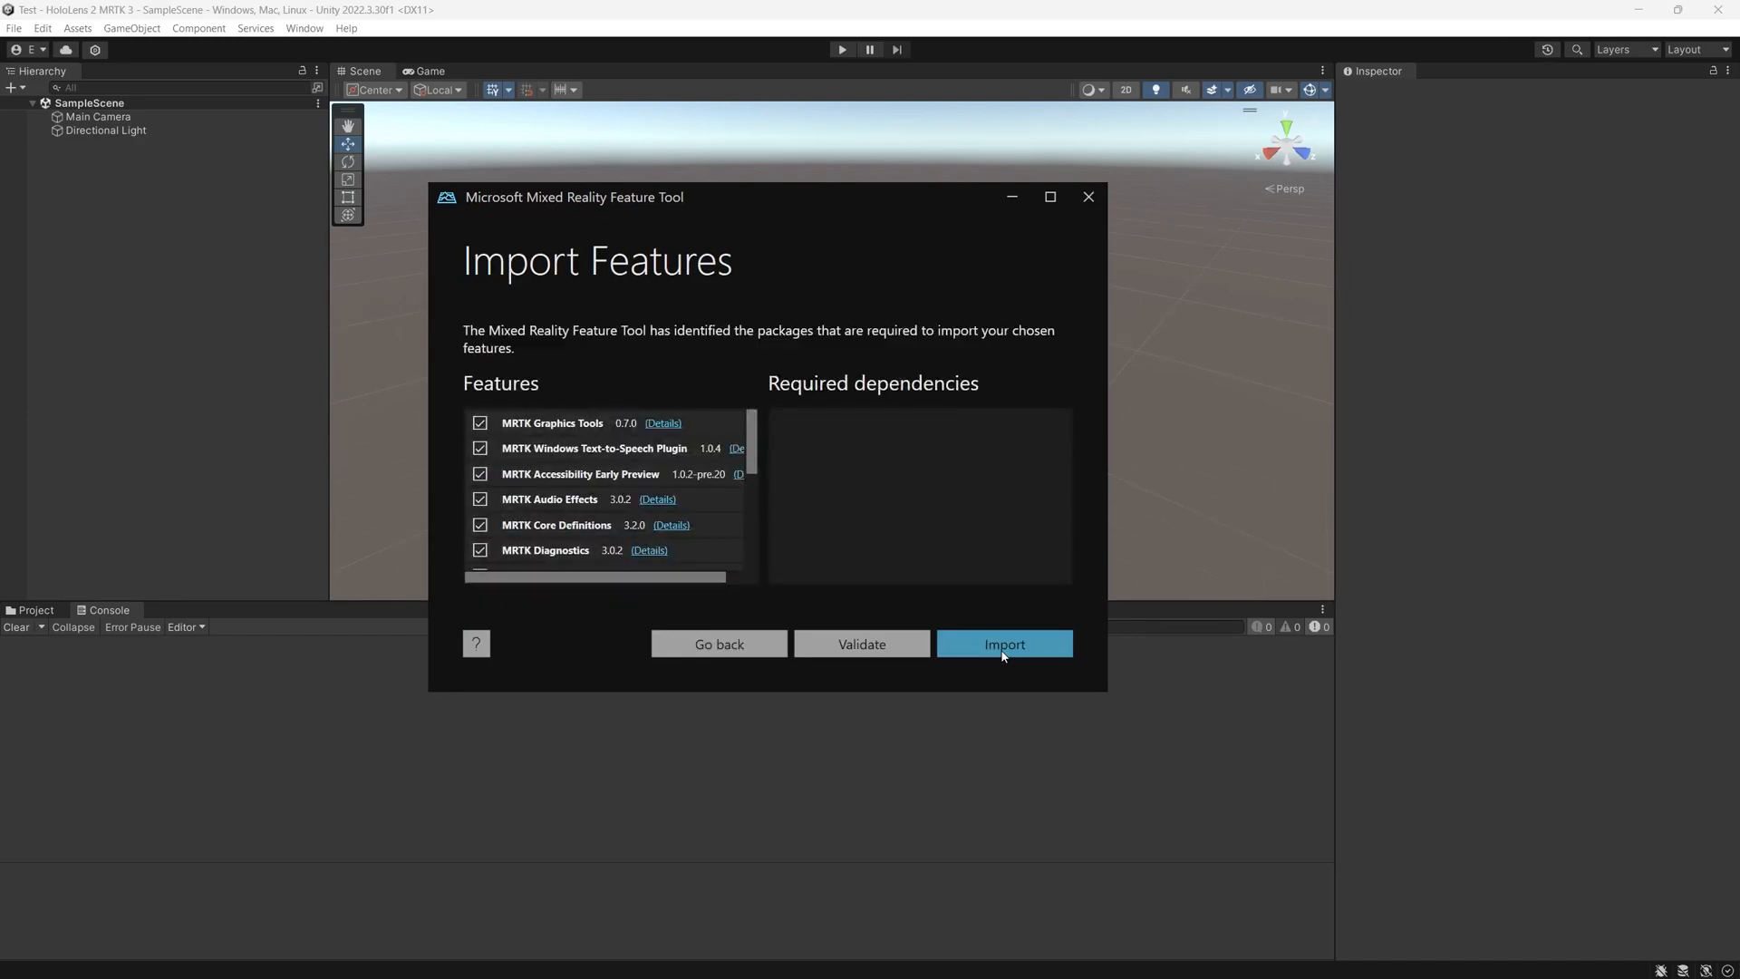
pyautogui.click(1004, 644)
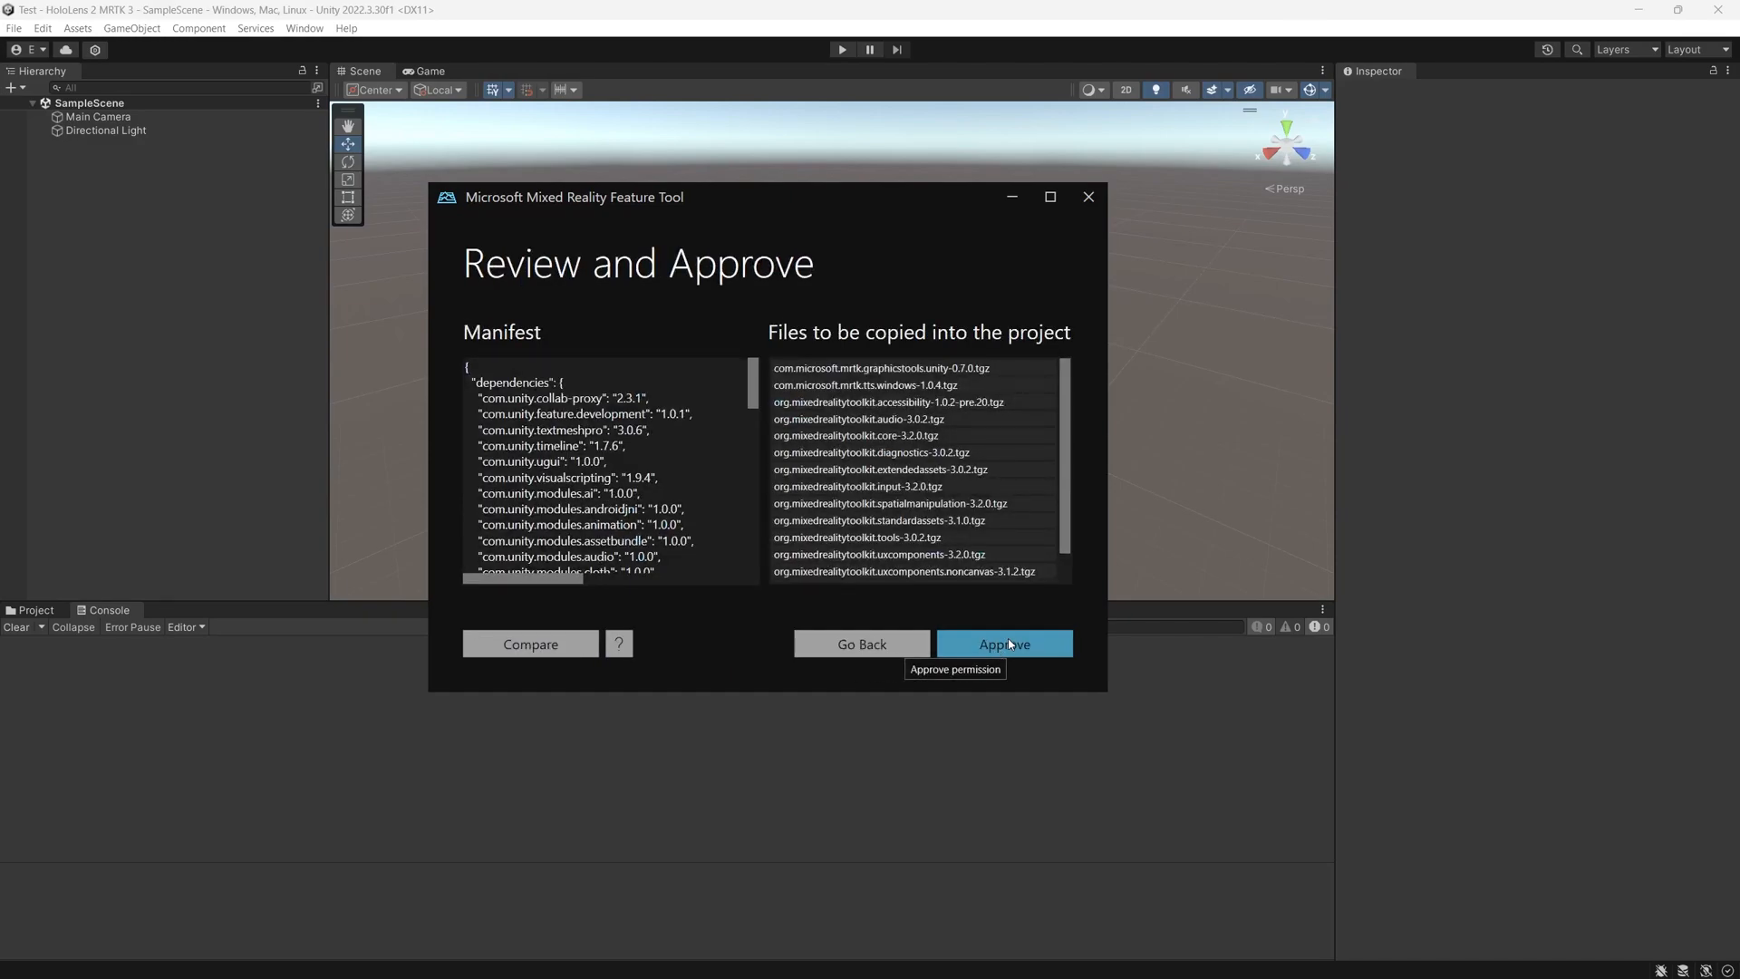
pyautogui.click(1042, 642)
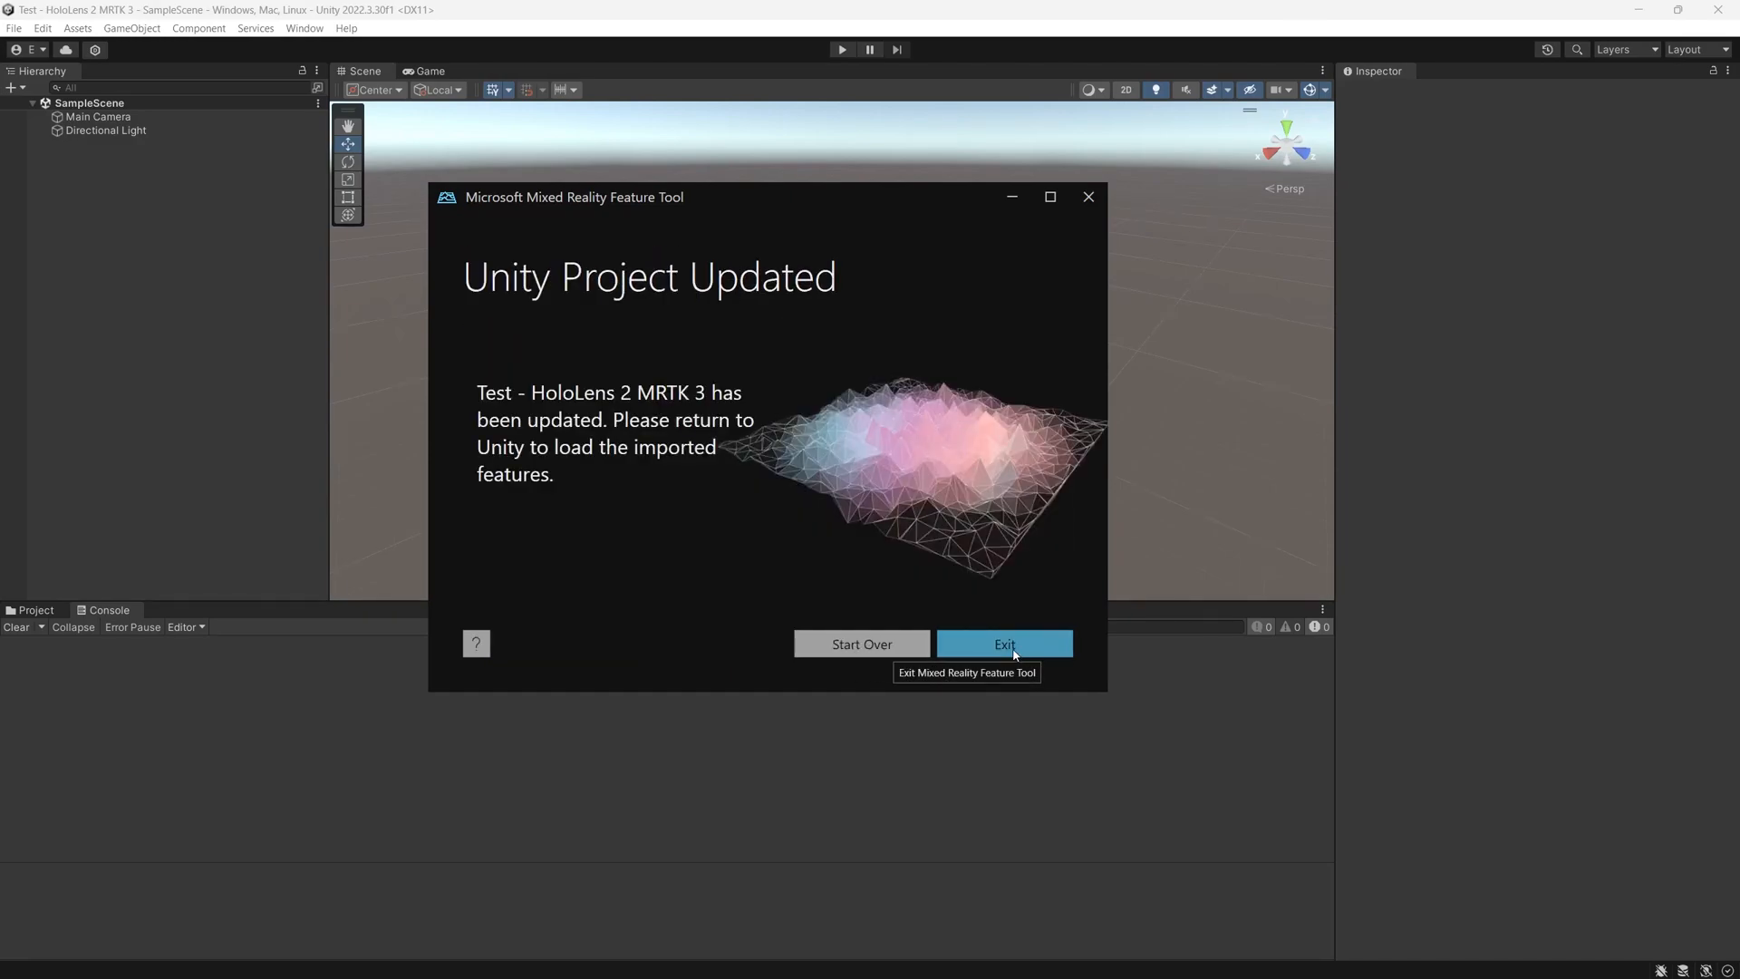
pyautogui.click(1041, 642)
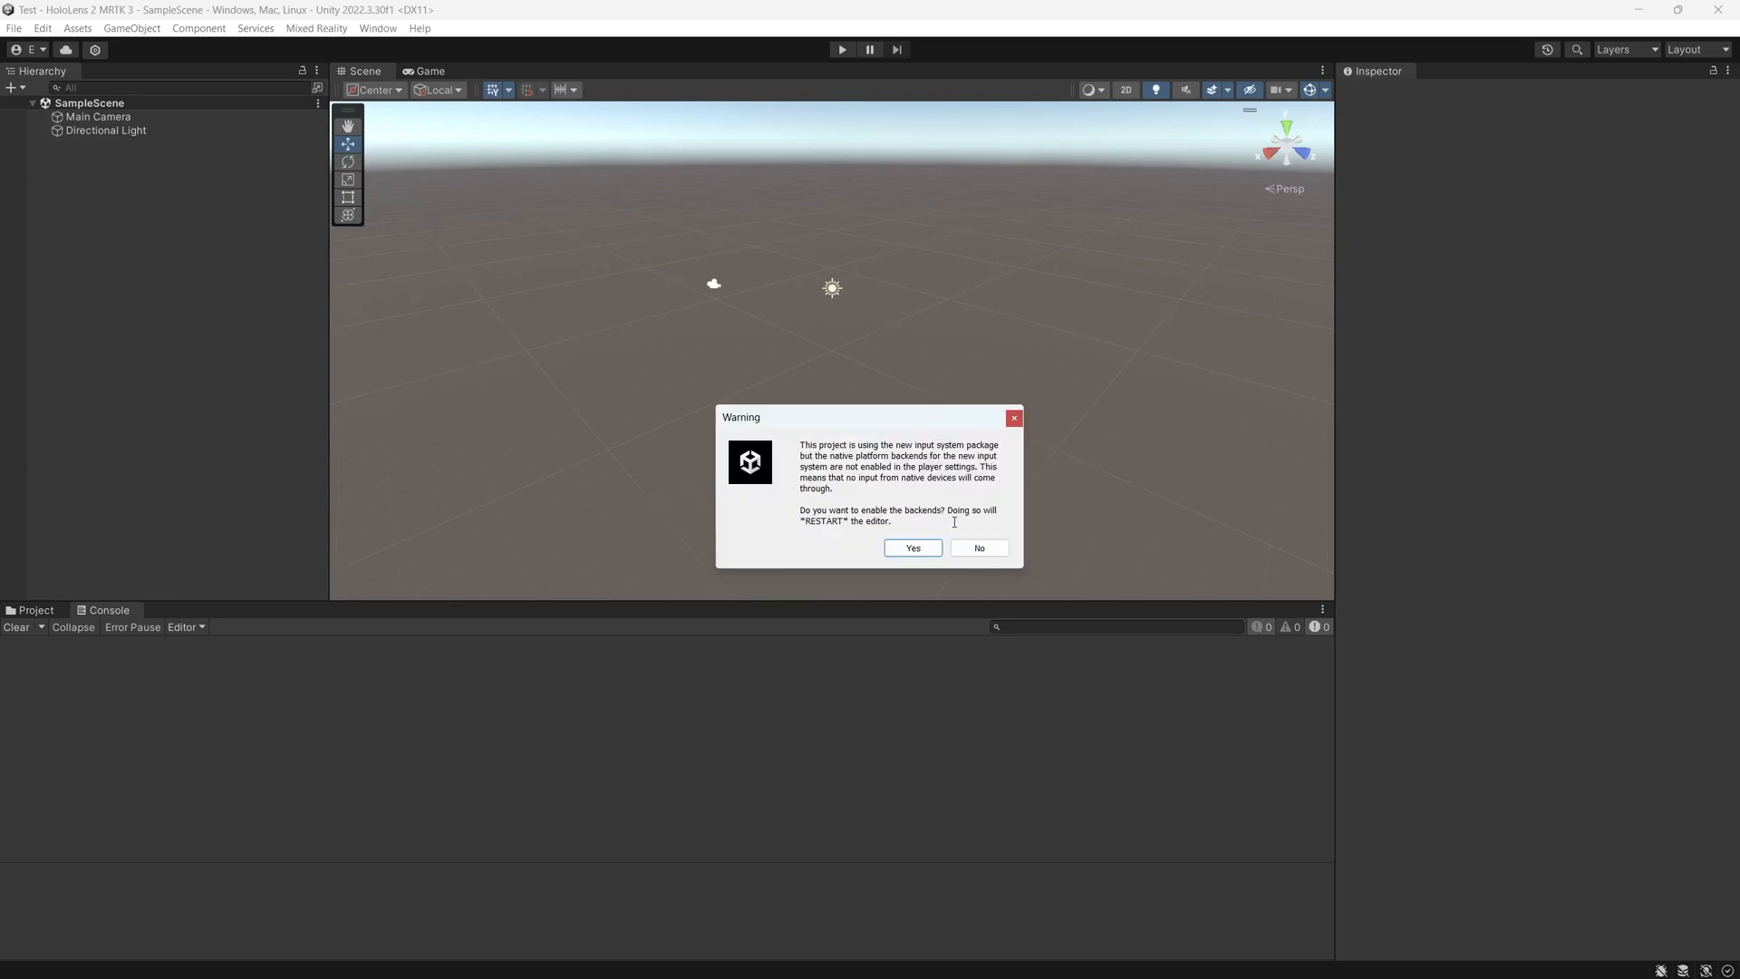
# - Enable the new input system's native platform backends with an editor restart, and minimize the Unity Hub window
pyautogui.click(911, 549)
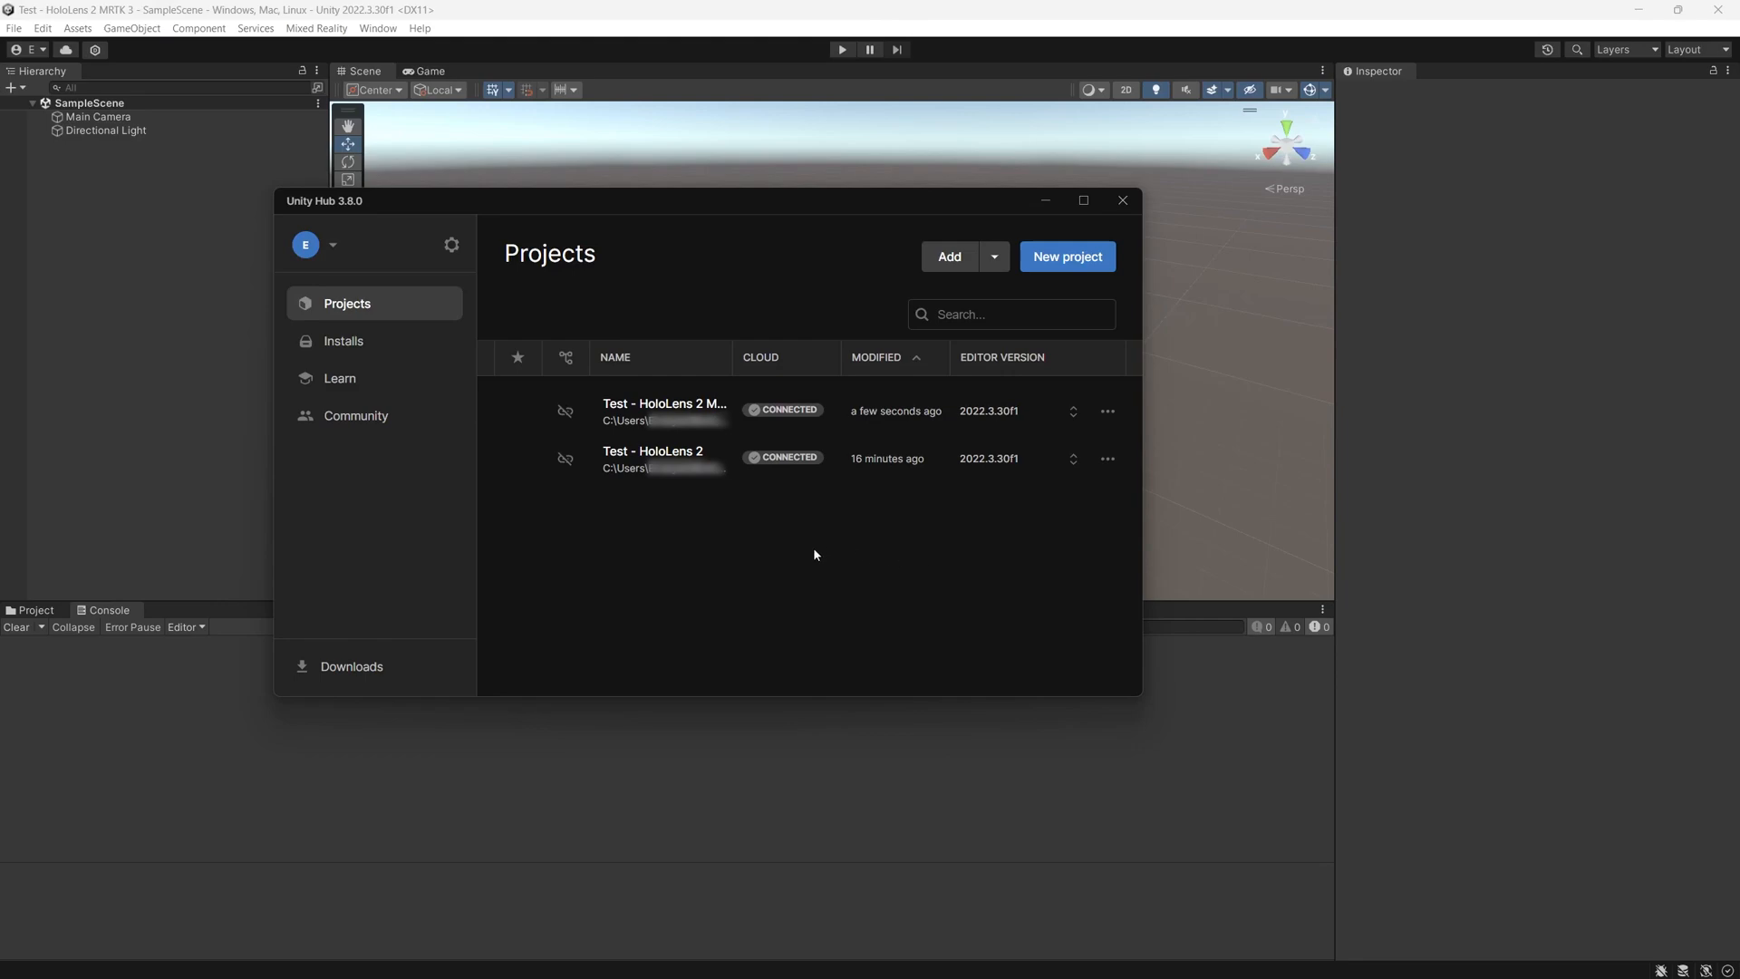
pyautogui.moveTo(825, 200); pyautogui.dragTo(622, 241)
pyautogui.click(845, 240)
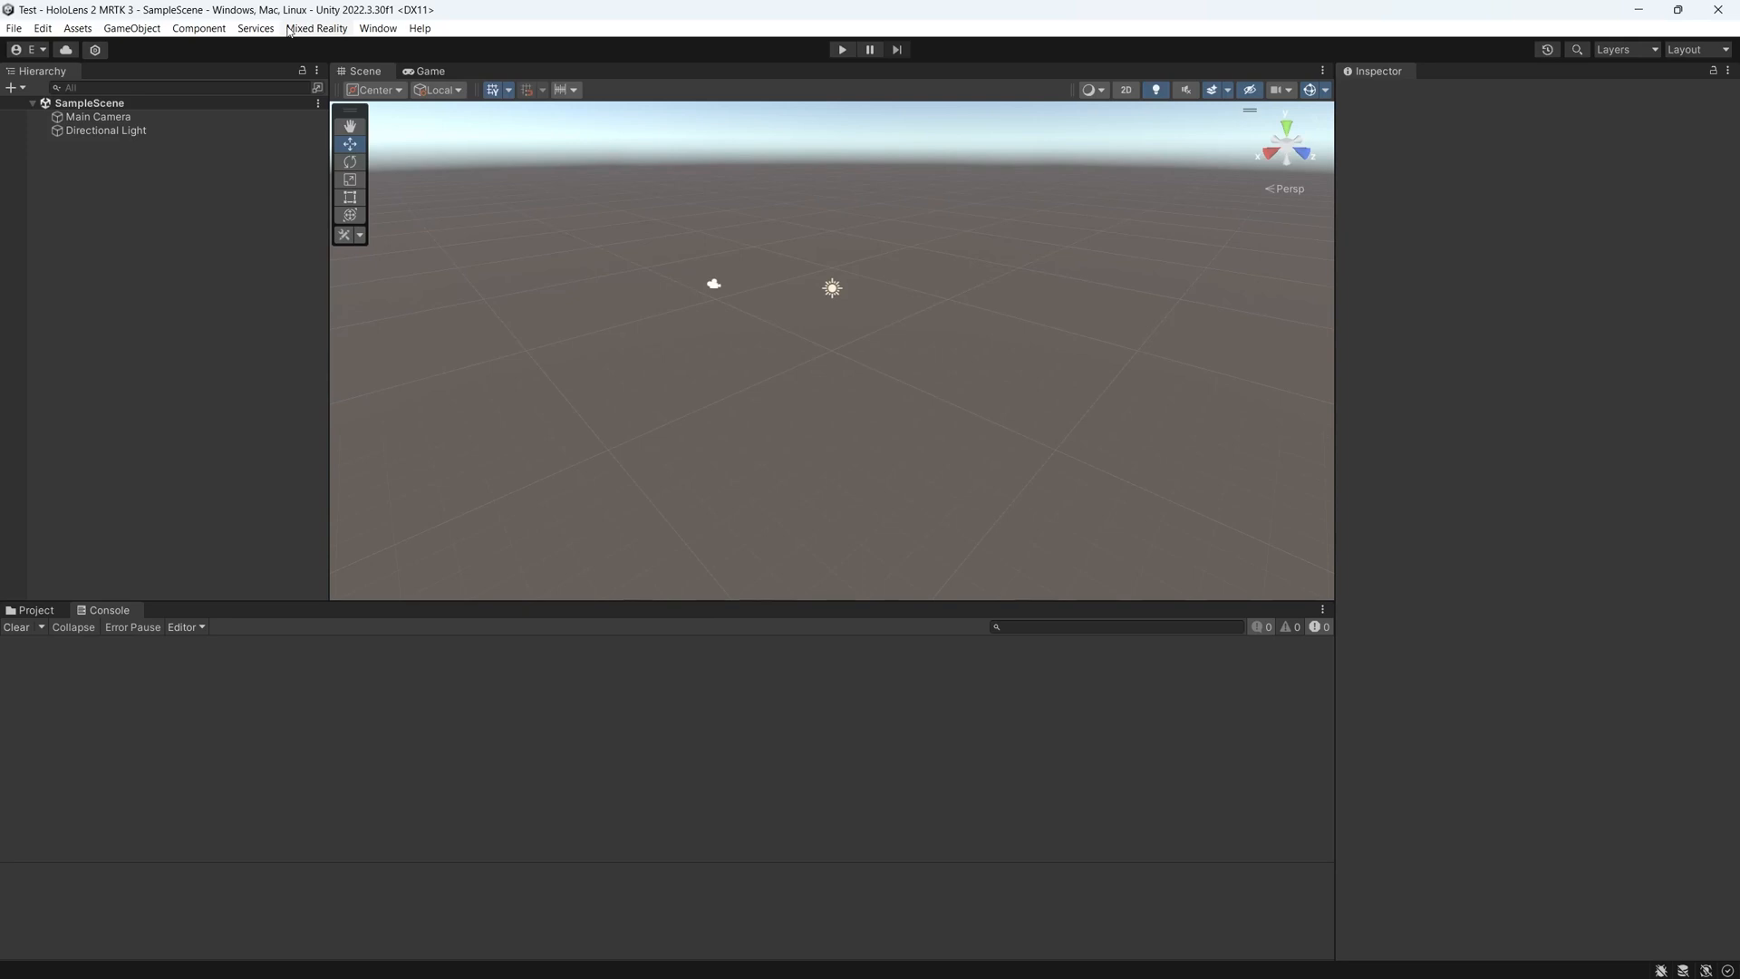
# - Show the About MRTK information for MRTK3 and check the imported package versions
pyautogui.click(314, 29)
pyautogui.moveTo(323, 50)
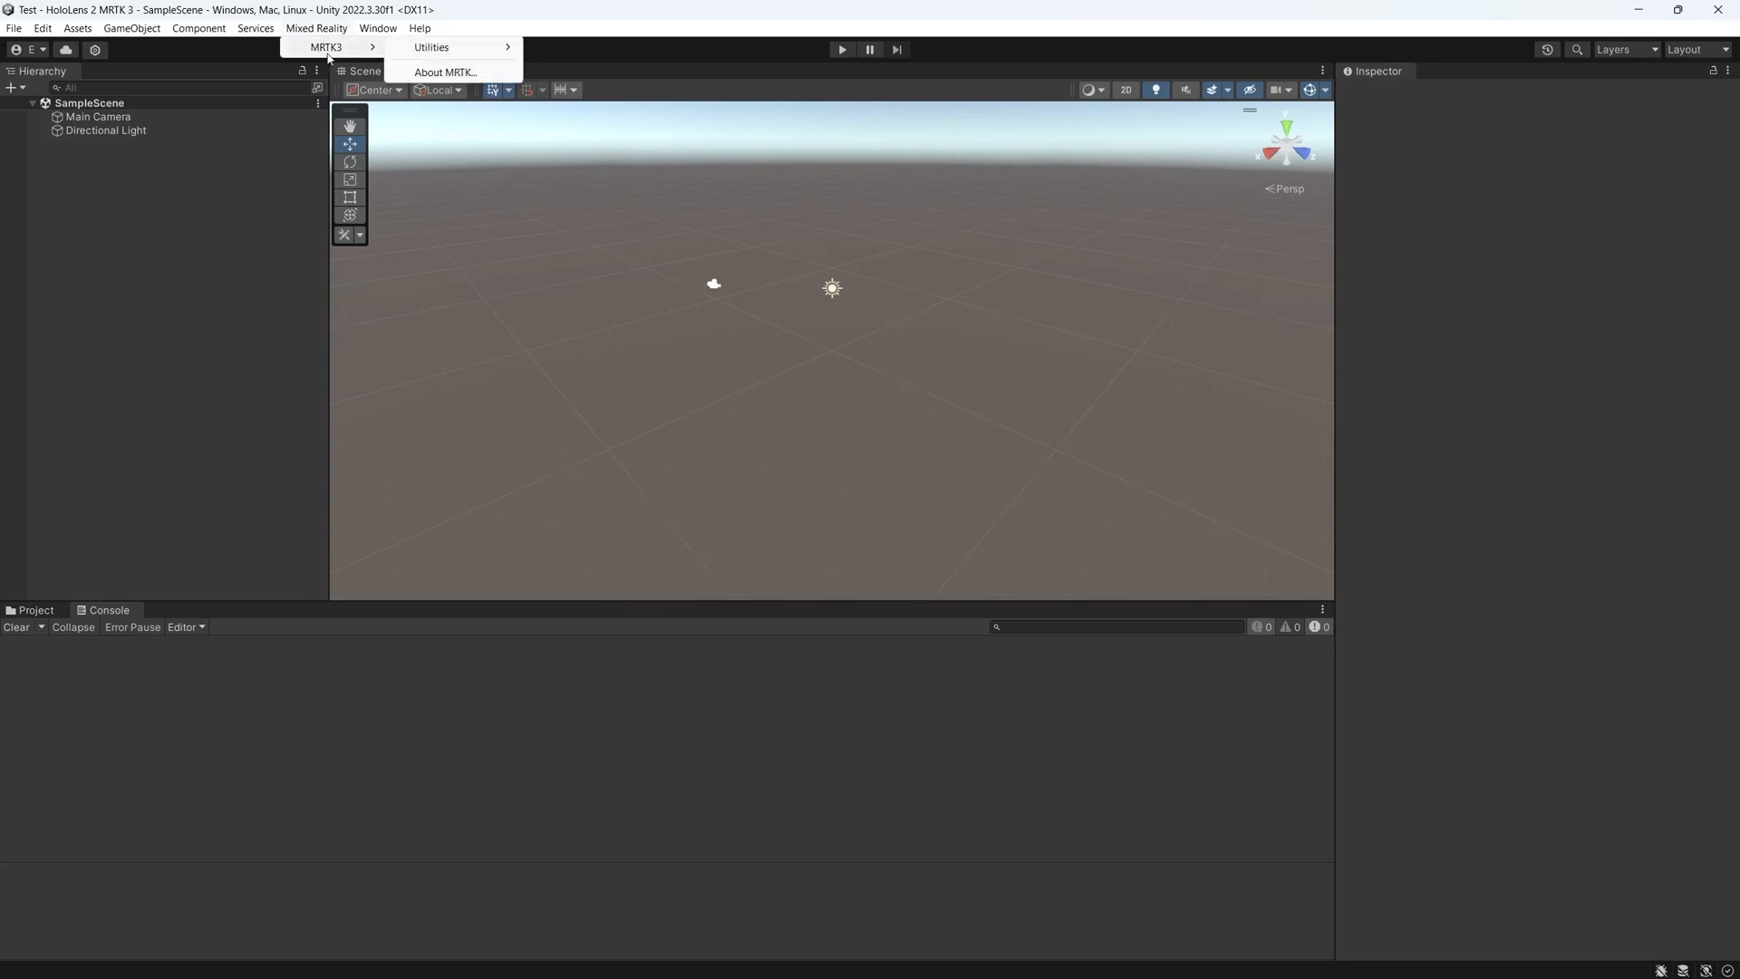
pyautogui.click(433, 71)
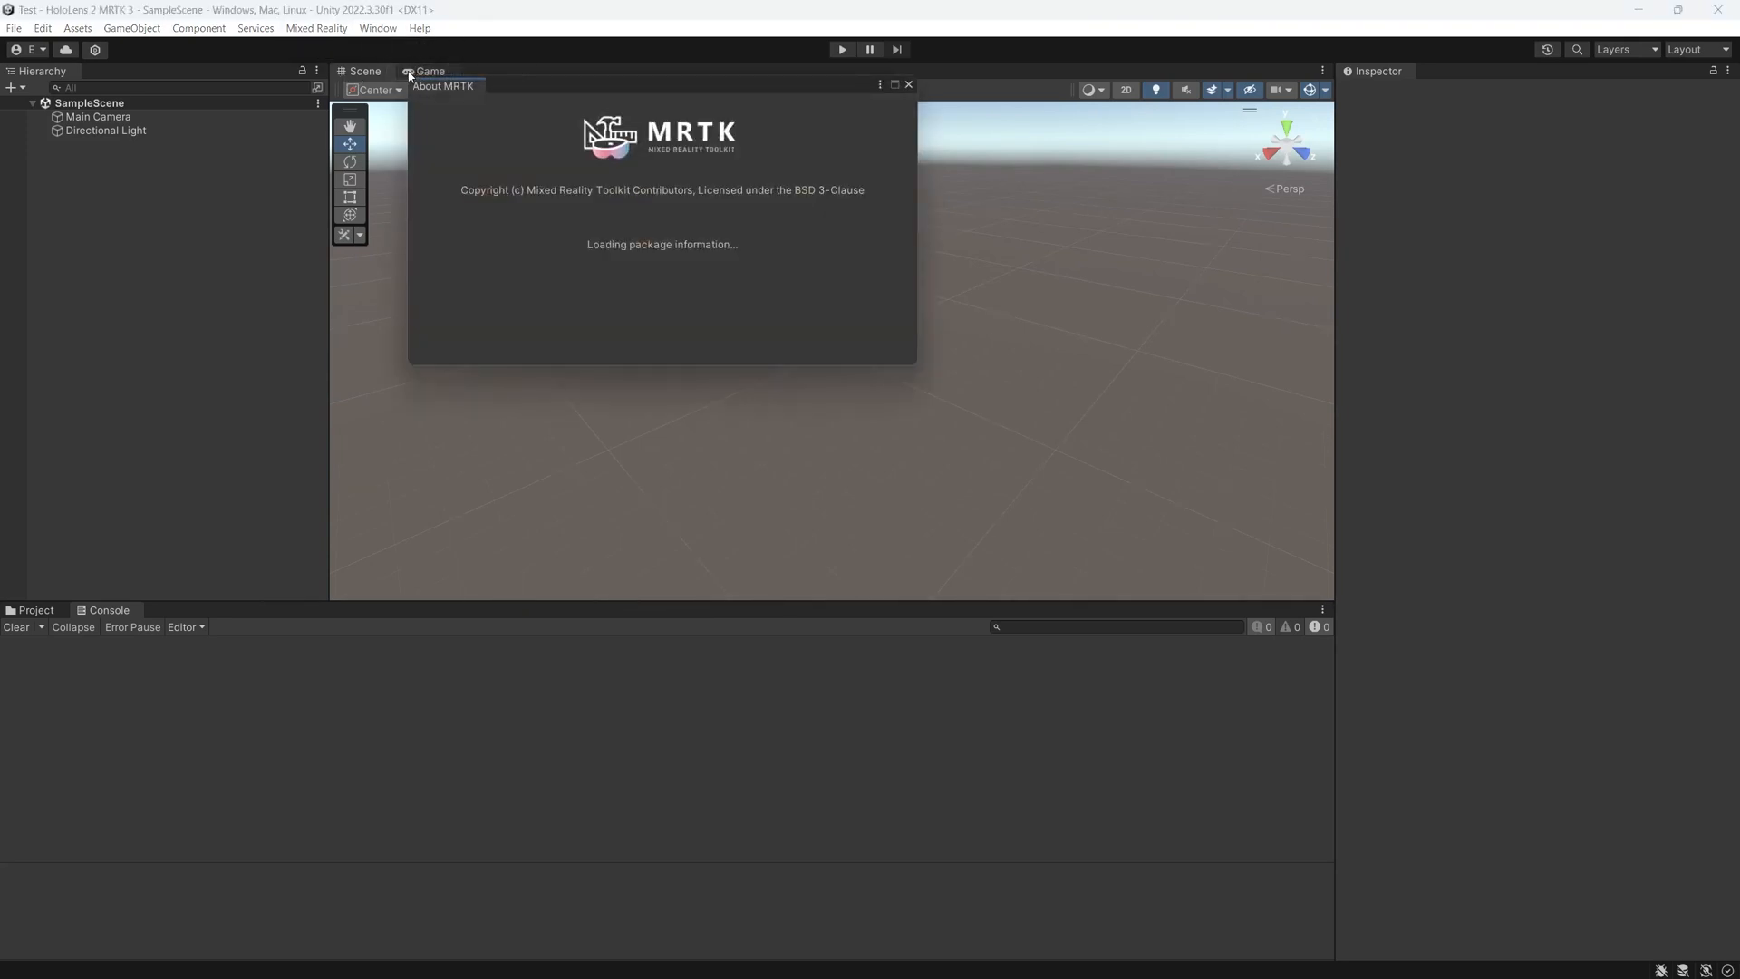
pyautogui.moveTo(651, 98); pyautogui.dragTo(715, 190)
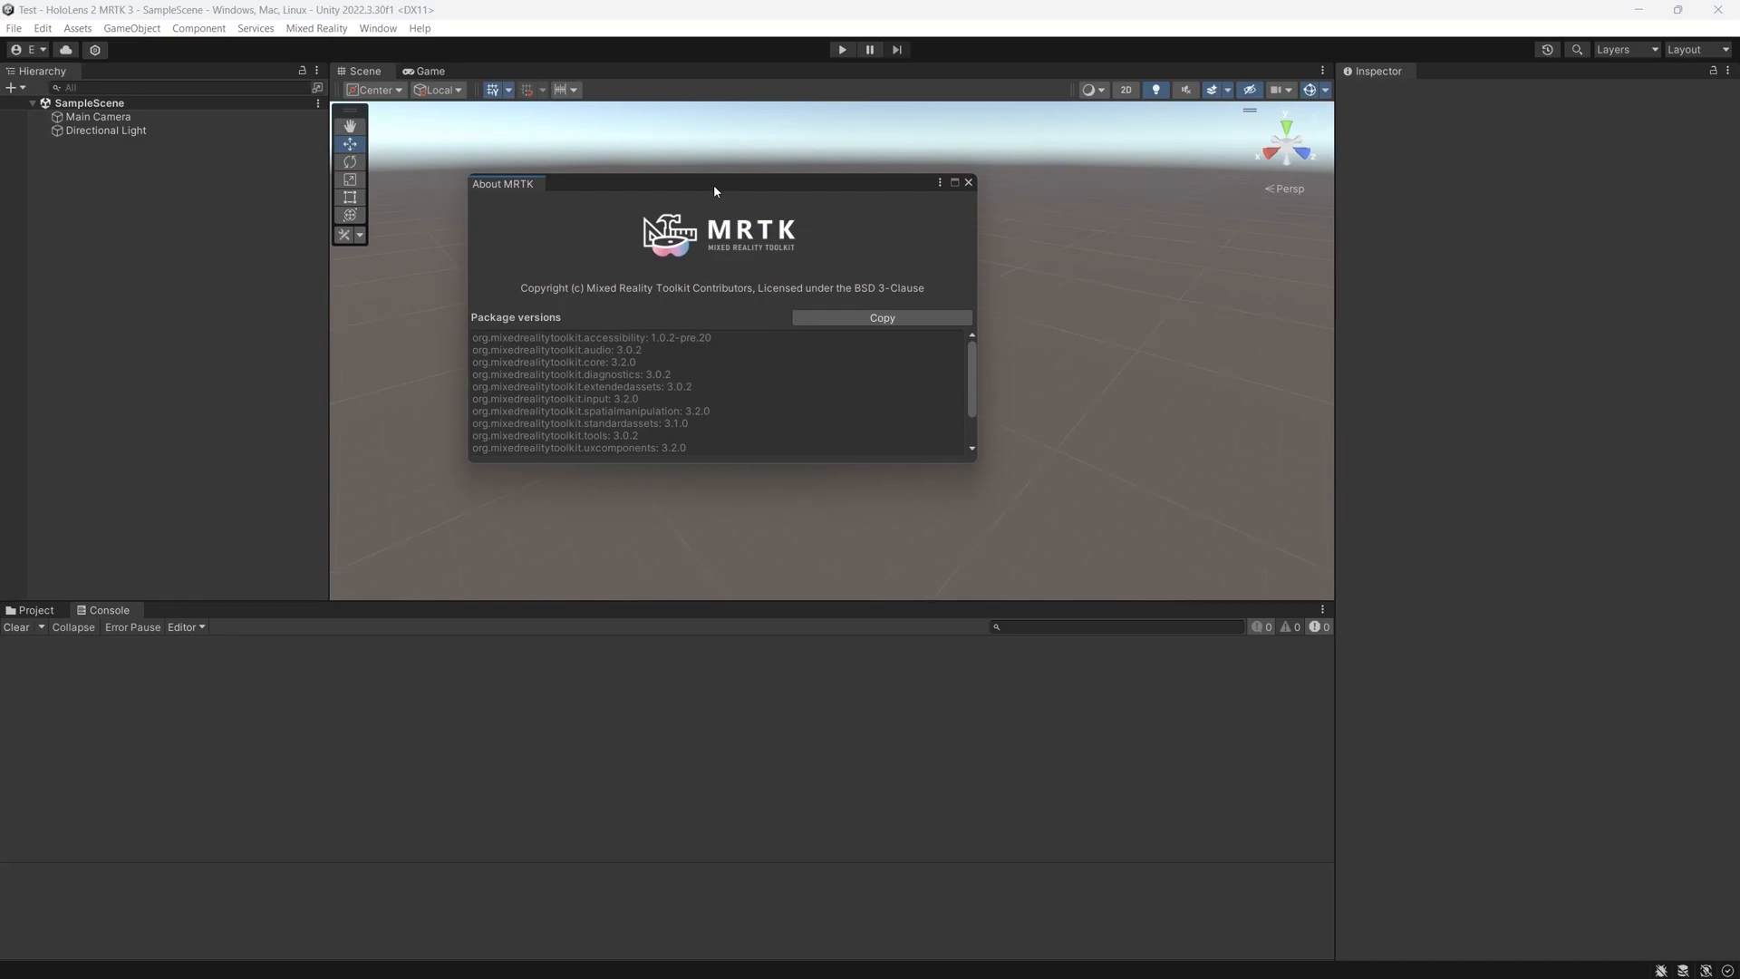
# - Return to Unity Hub and check which Unity editor versions are installed
pyautogui.moveTo(1074, 977)
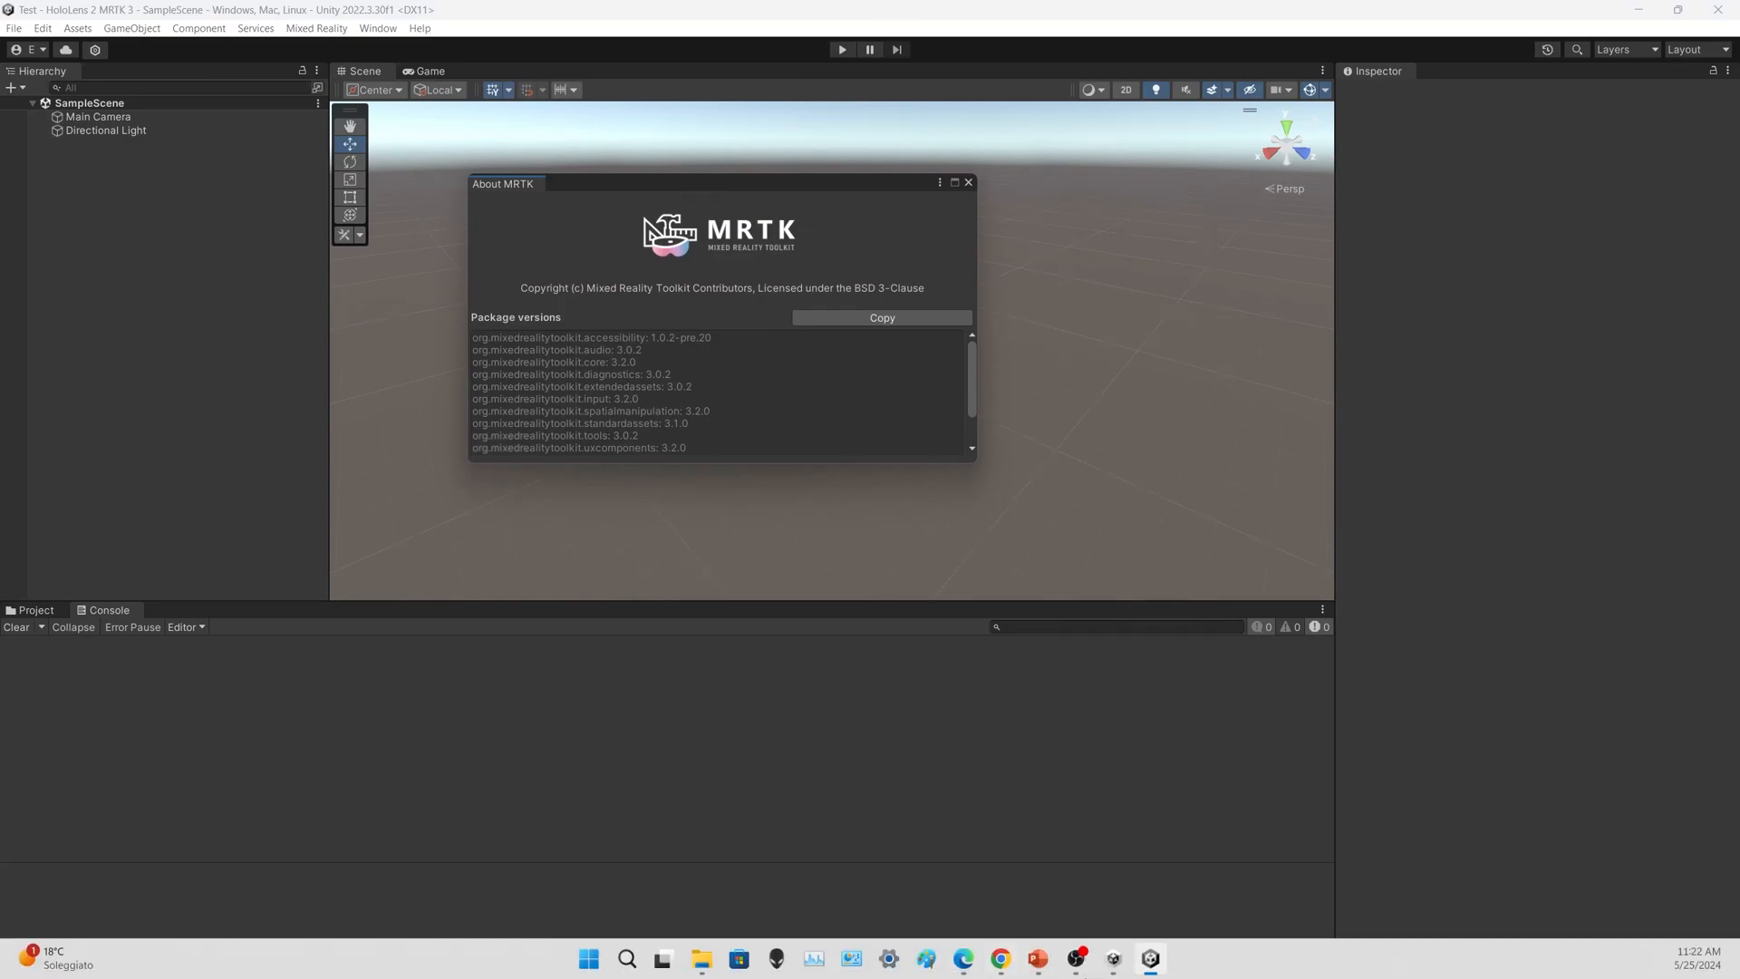
pyautogui.click(1144, 966)
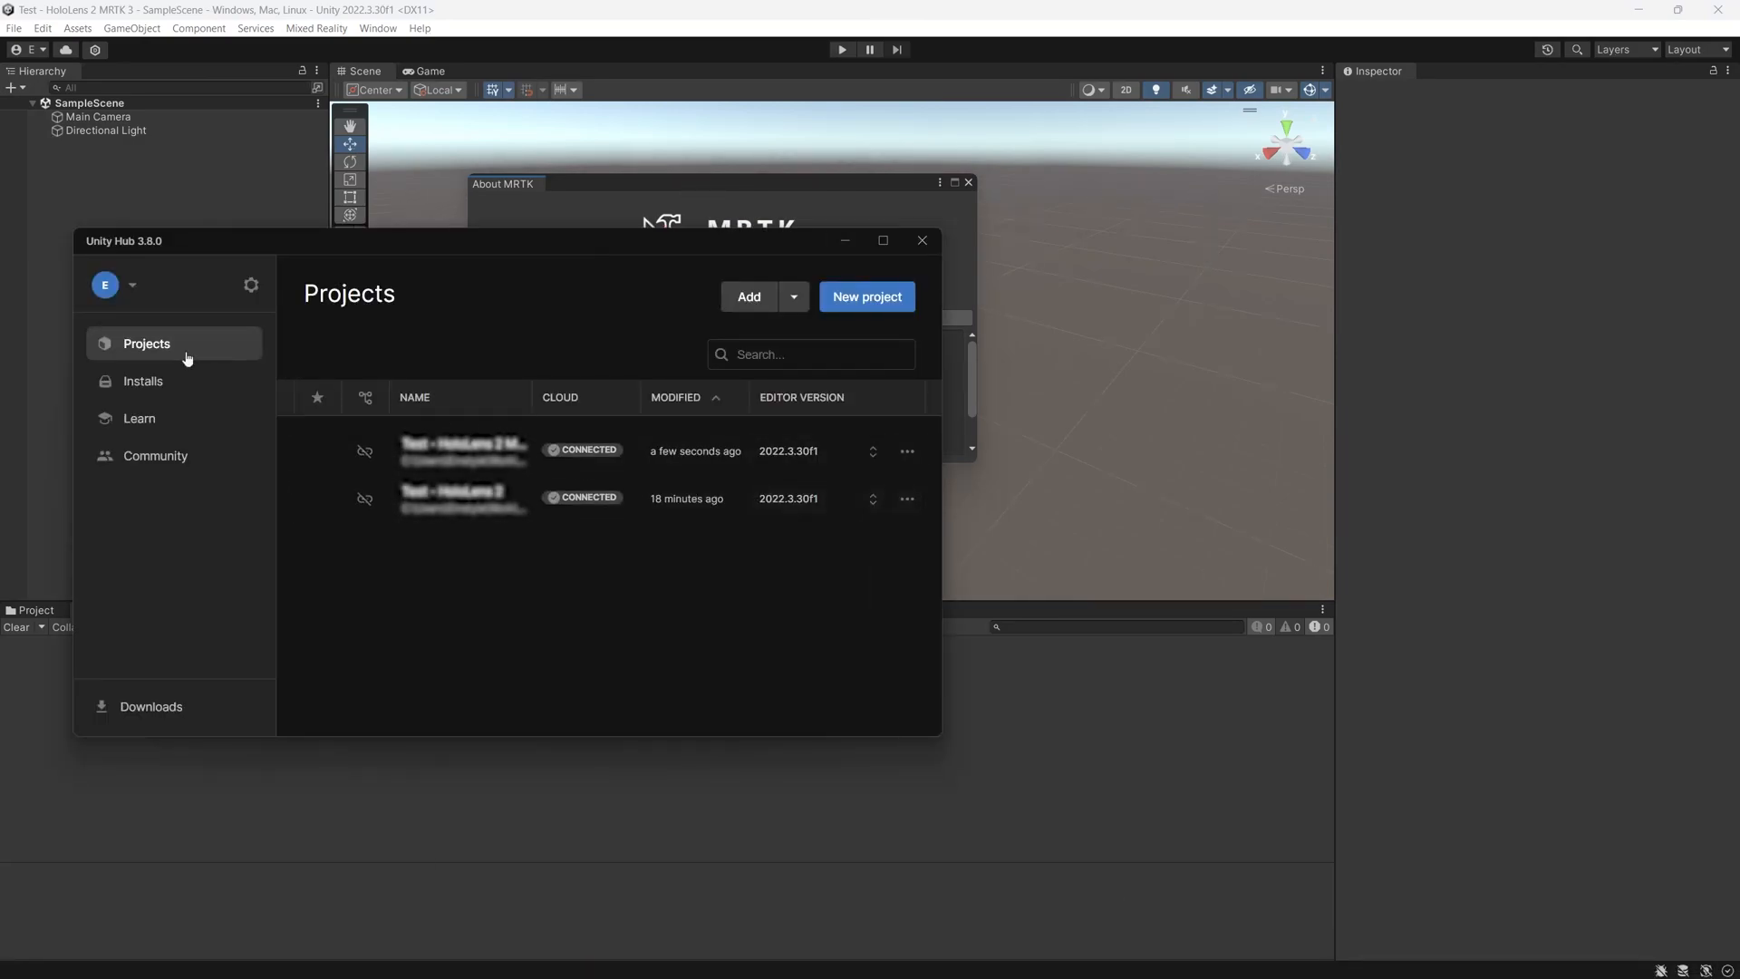
pyautogui.click(136, 381)
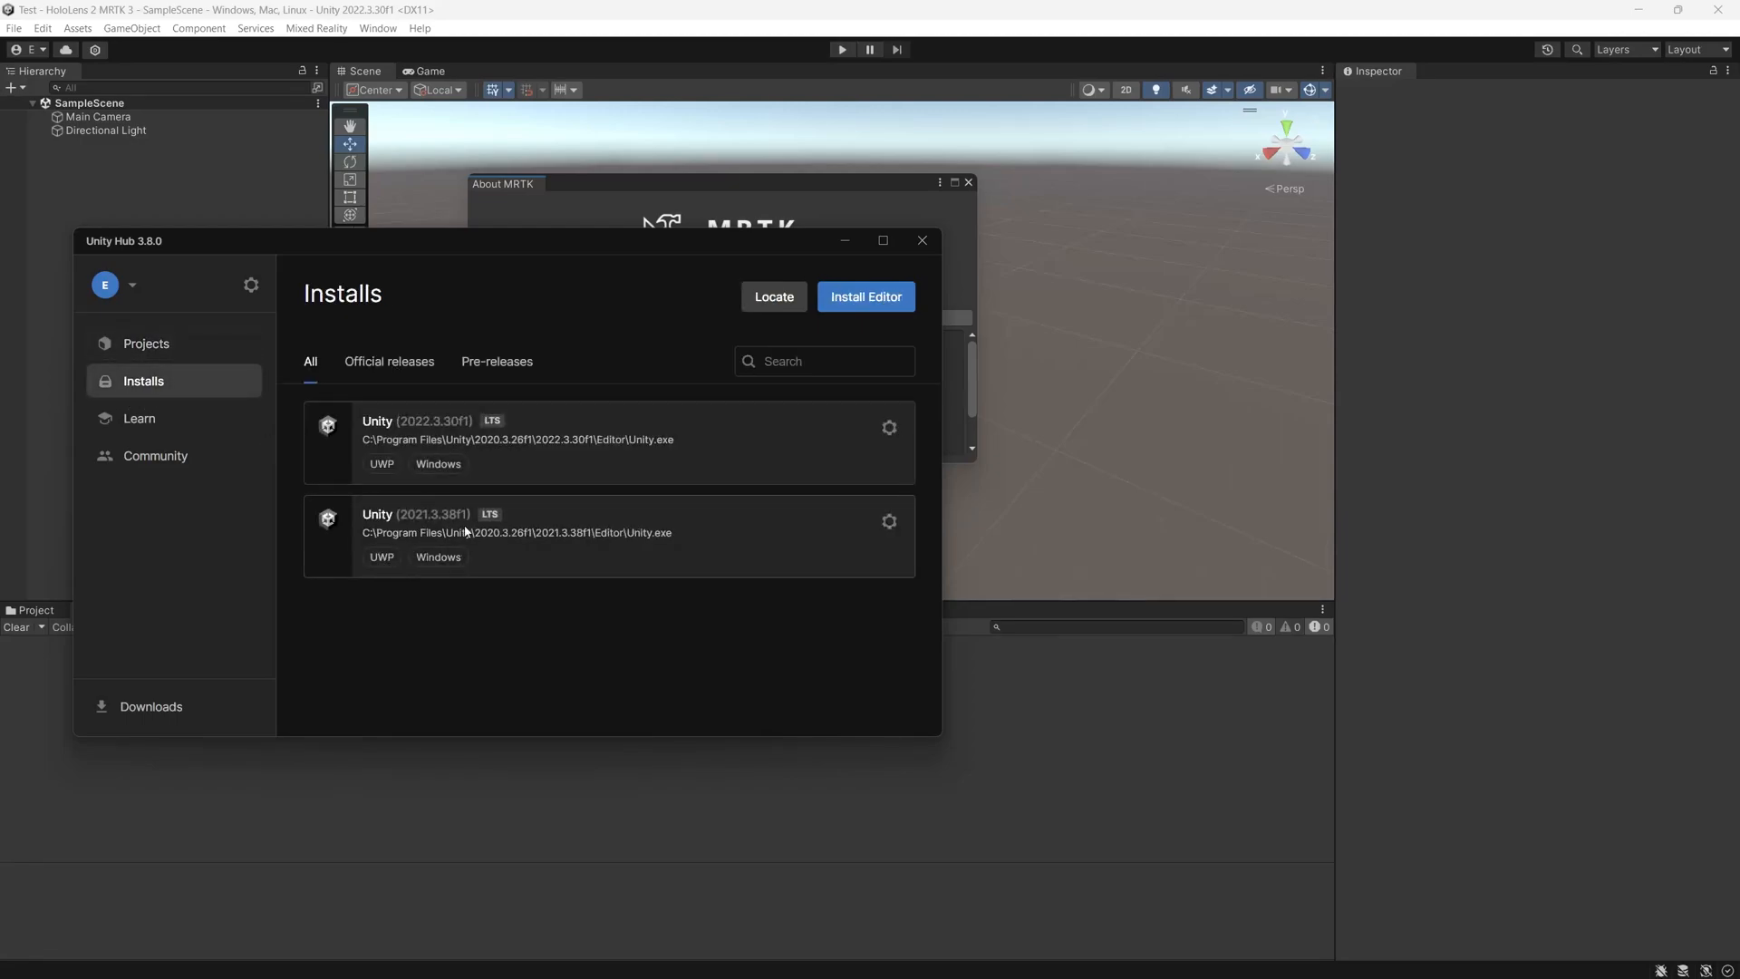